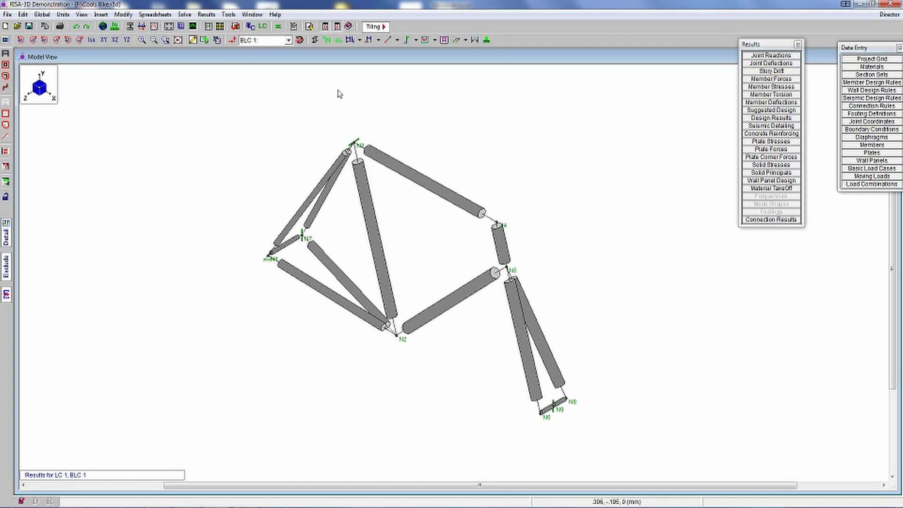
Step: Display the bike frame members as labelled centrelines instead of rendered tubes, viewed in the XY plane
left_click(313, 40)
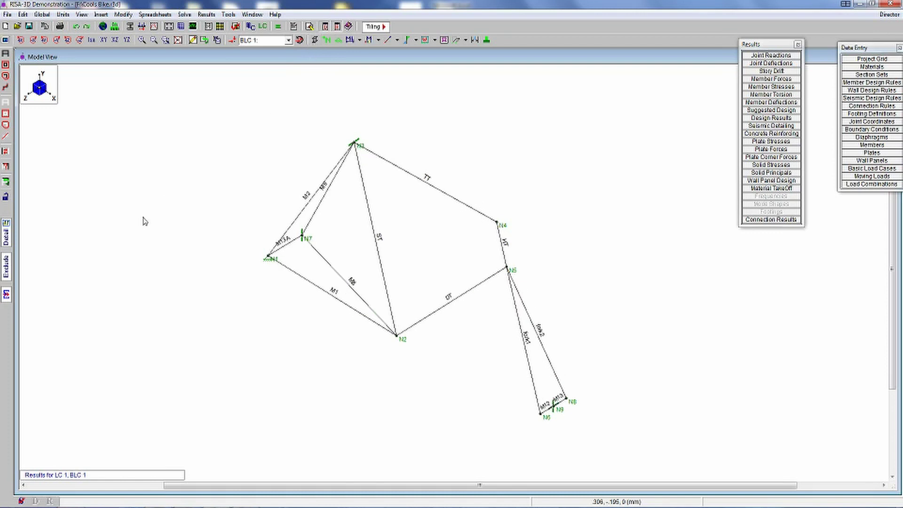
left_click(103, 40)
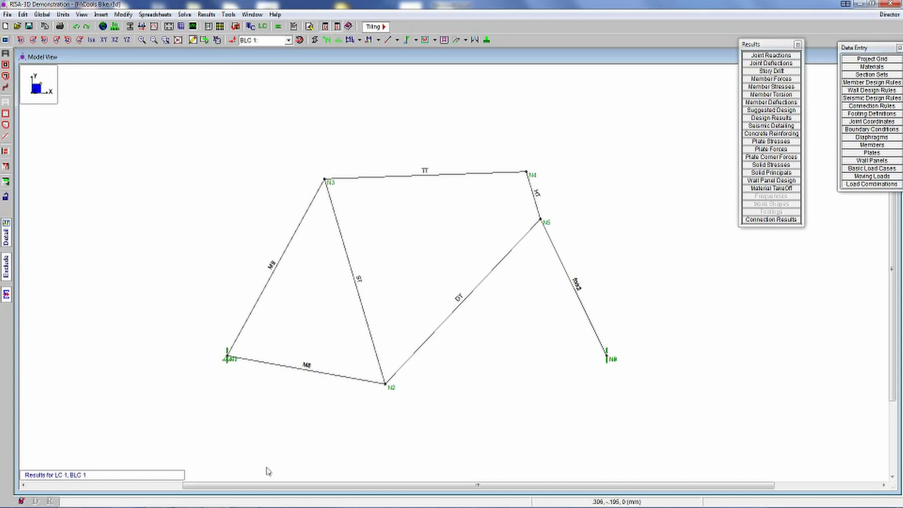
Step: Switch to Excel and compare the deflections and percent differences for the STD - STD, STD - OS, OS-STD and OS-OS frames
key("alt+Tab")
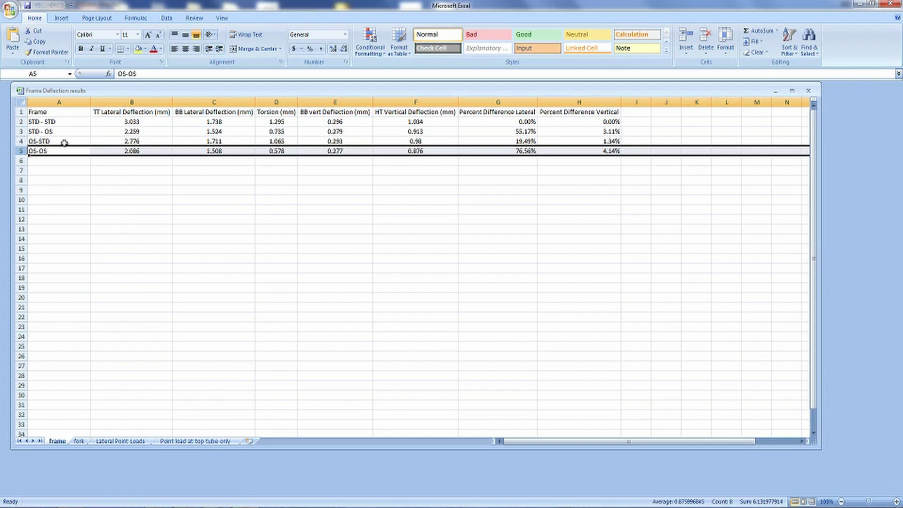
left_click(19, 121)
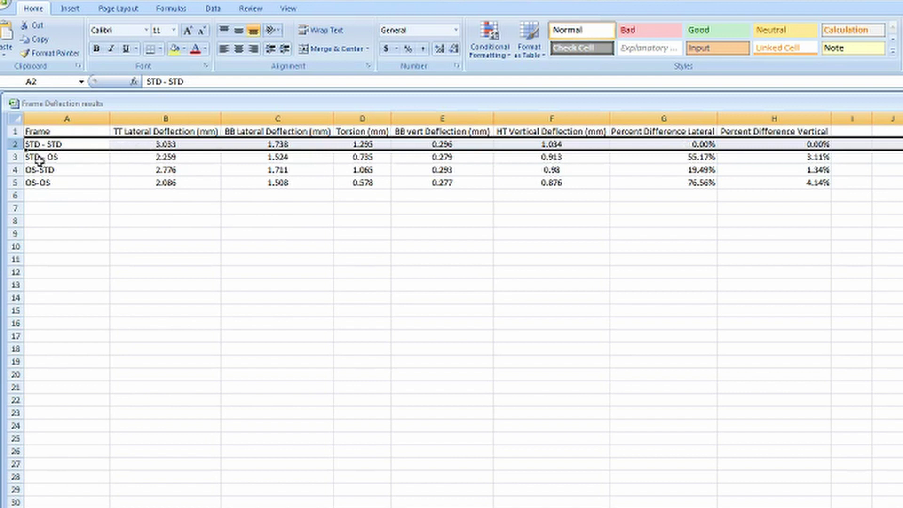
left_click(17, 157)
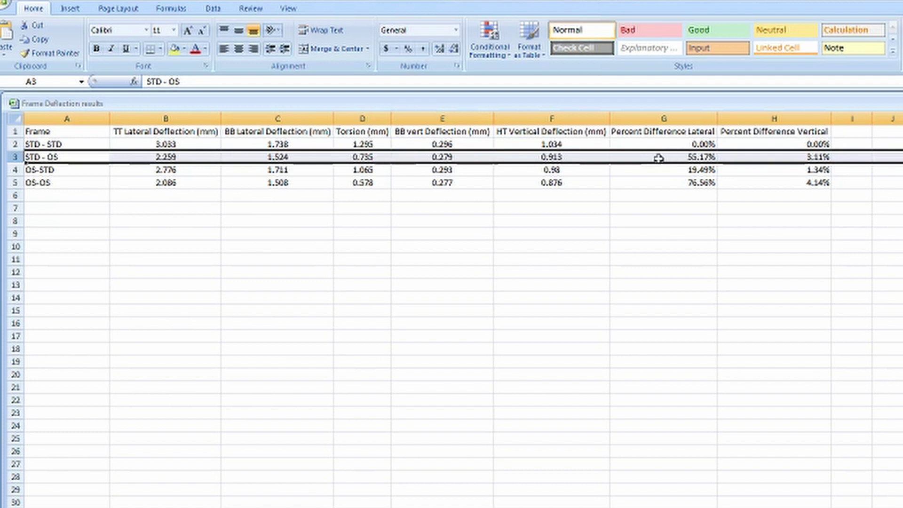
left_click(14, 169)
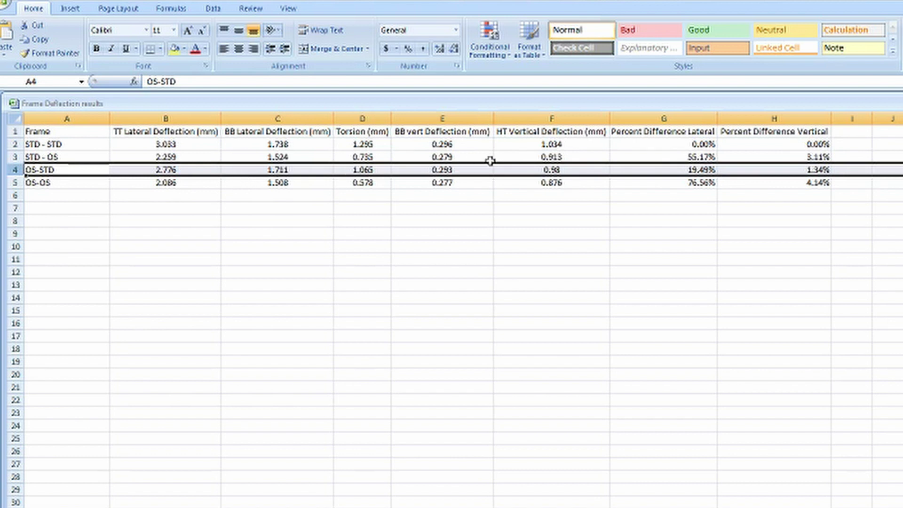
left_click(693, 156)
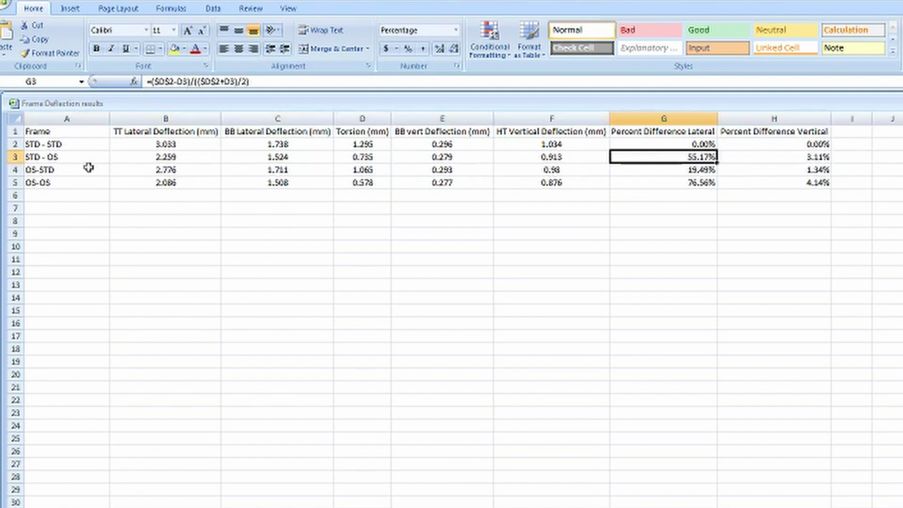
left_click(15, 157)
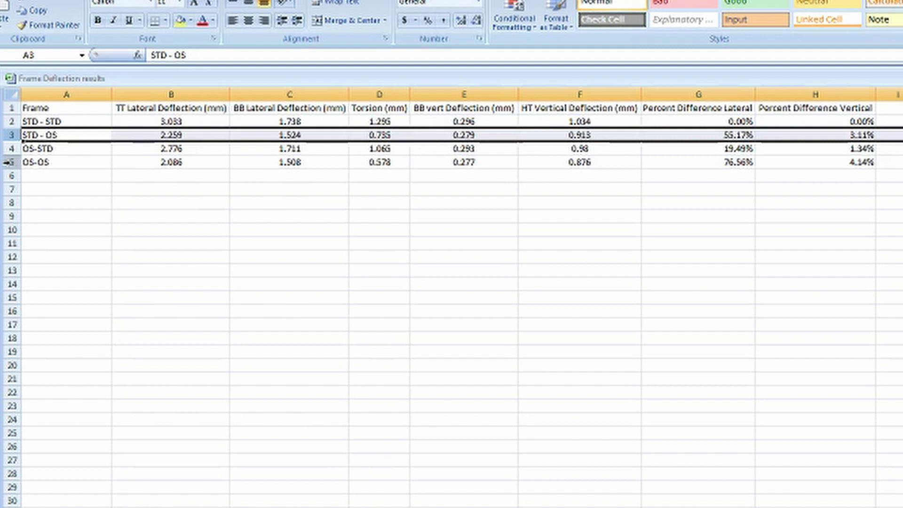
left_click(8, 162)
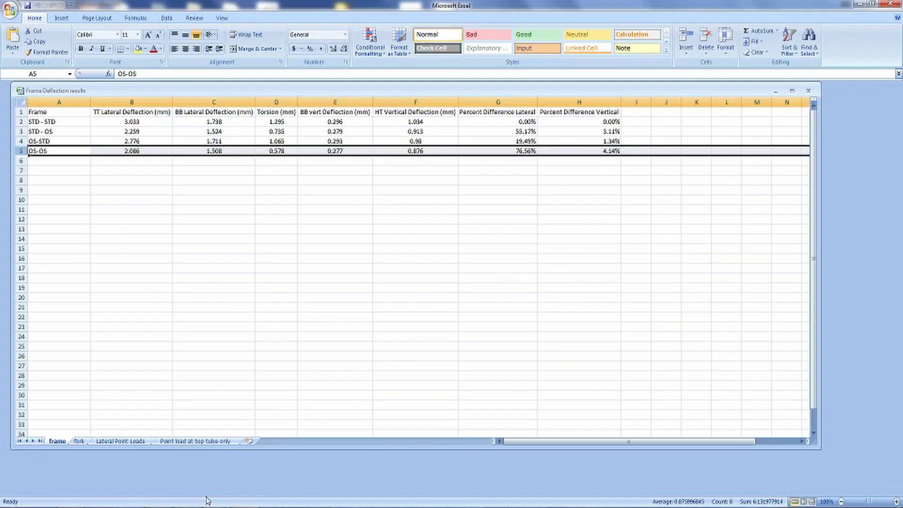
Step: Switch back to RISA-3D and display the basic load case BLC 3 loads on the frame in isometric view
key("alt+Tab")
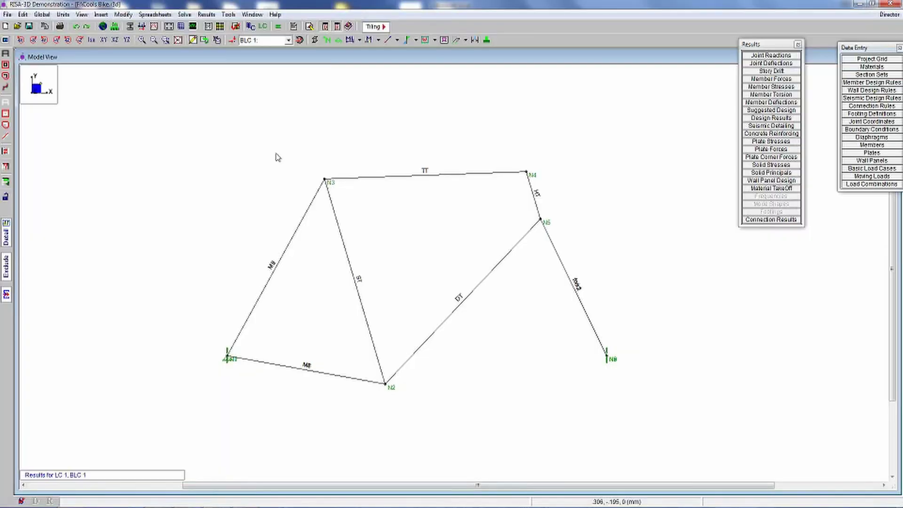
left_click(233, 39)
left_click(288, 41)
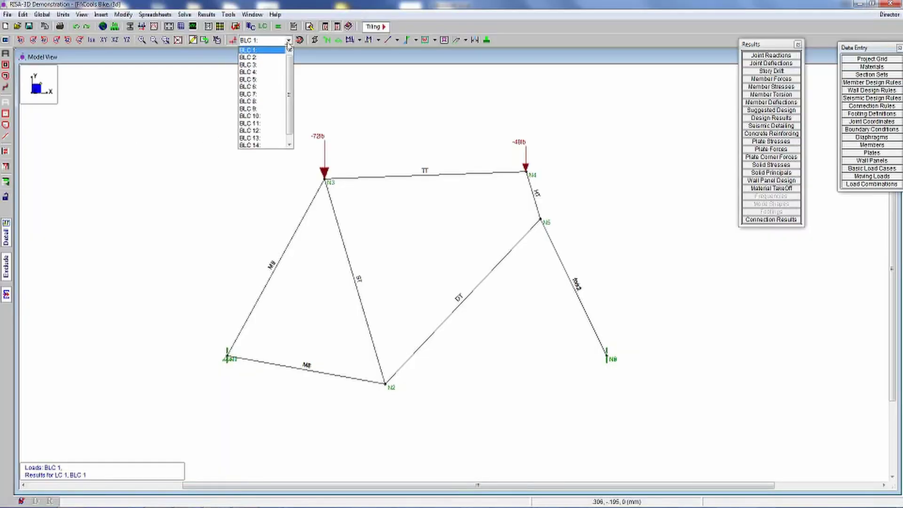
left_click(275, 66)
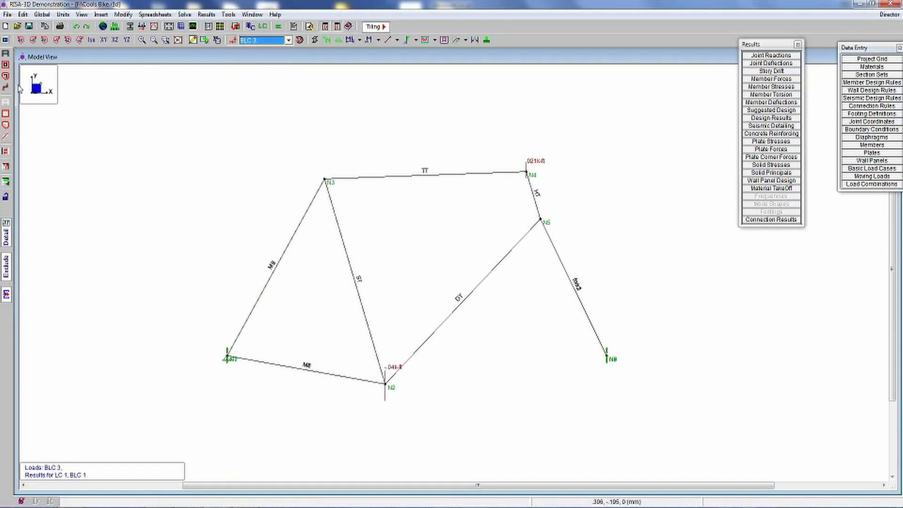
left_click(91, 40)
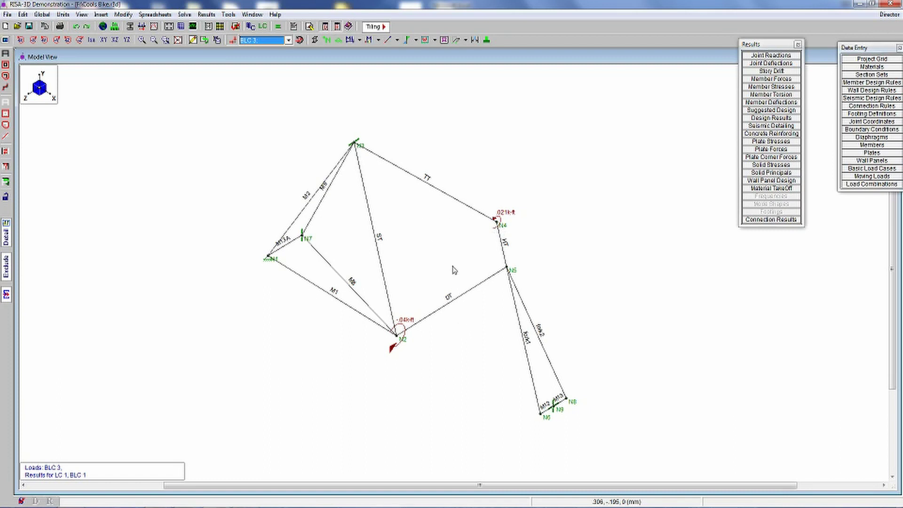
Step: Solve the single combination 3: BLC 3, clearing the current results, and display the frame's deflected shape
left_click(278, 27)
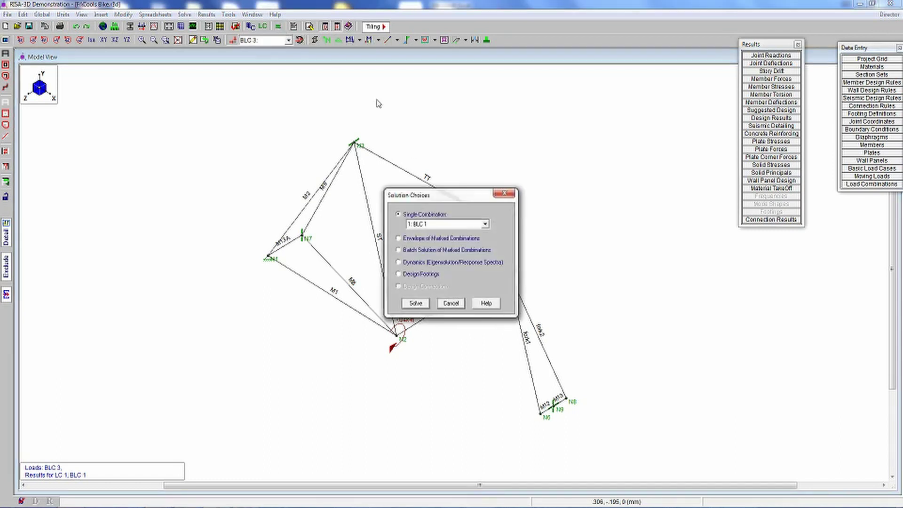
left_click(485, 224)
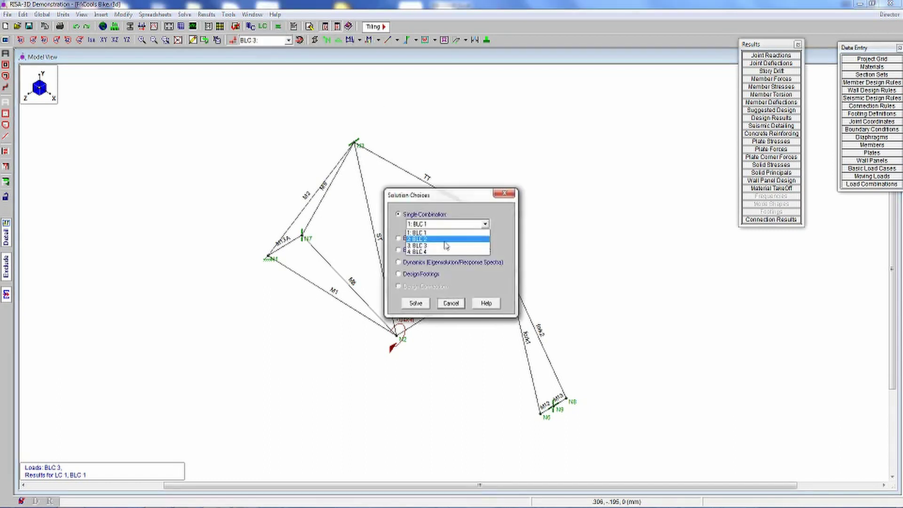
left_click(472, 245)
left_click(419, 306)
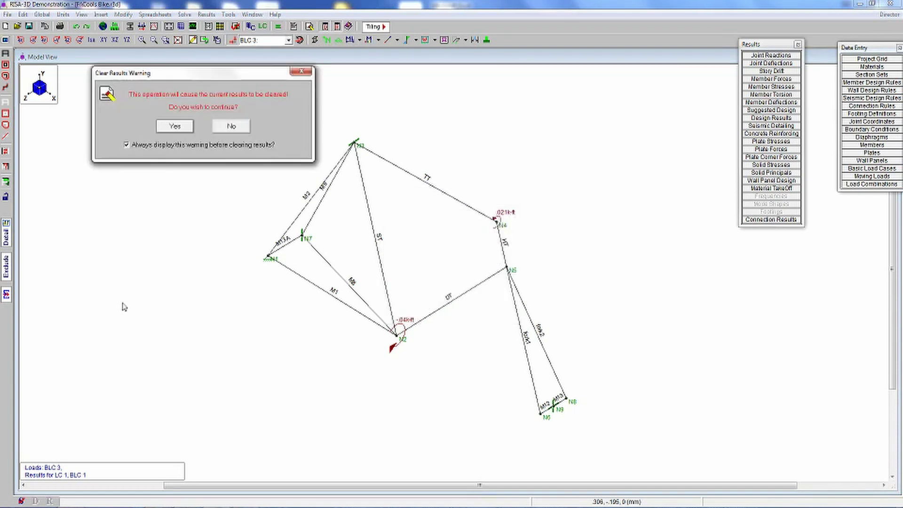
left_click(170, 126)
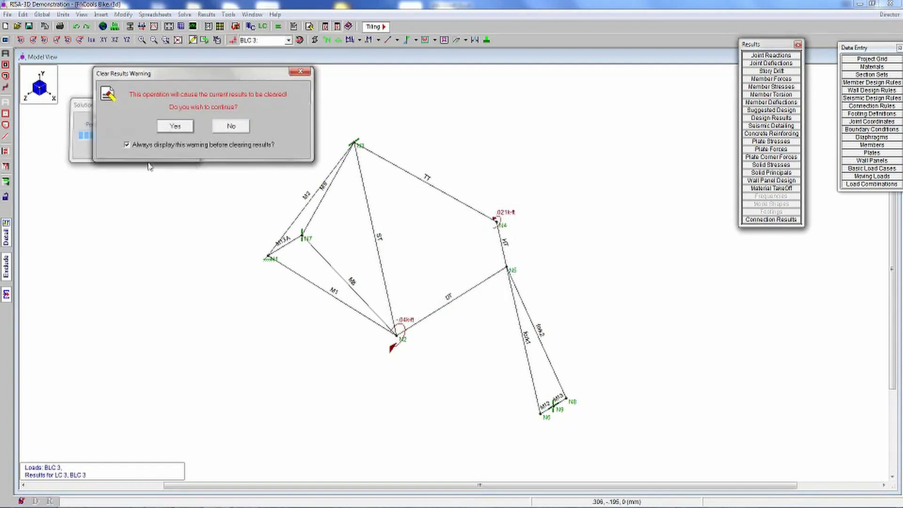
left_click(454, 41)
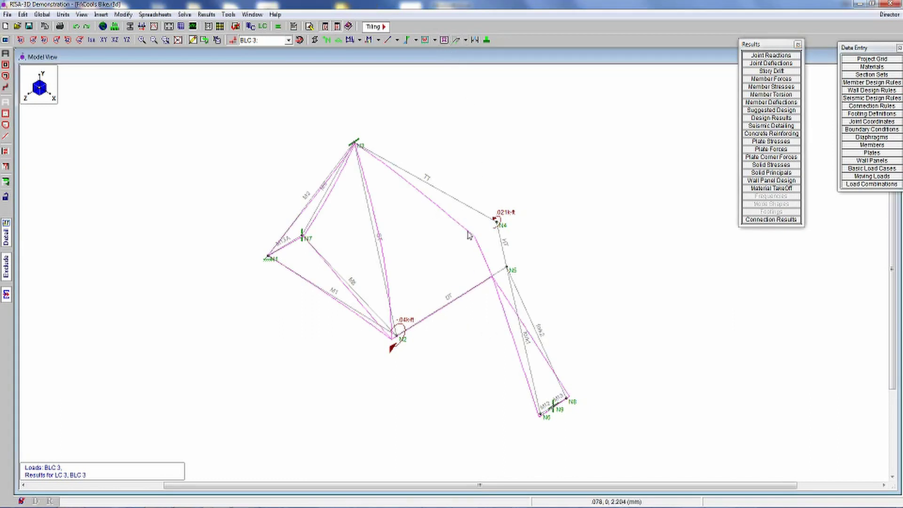
middle_click_drag(473, 246, 416, 228, "shift")
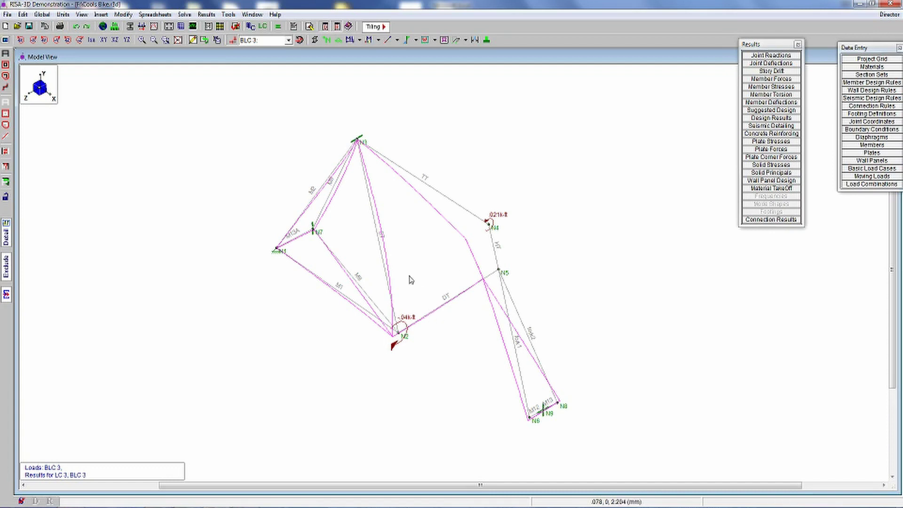
middle_click_drag(420, 237, 435, 253)
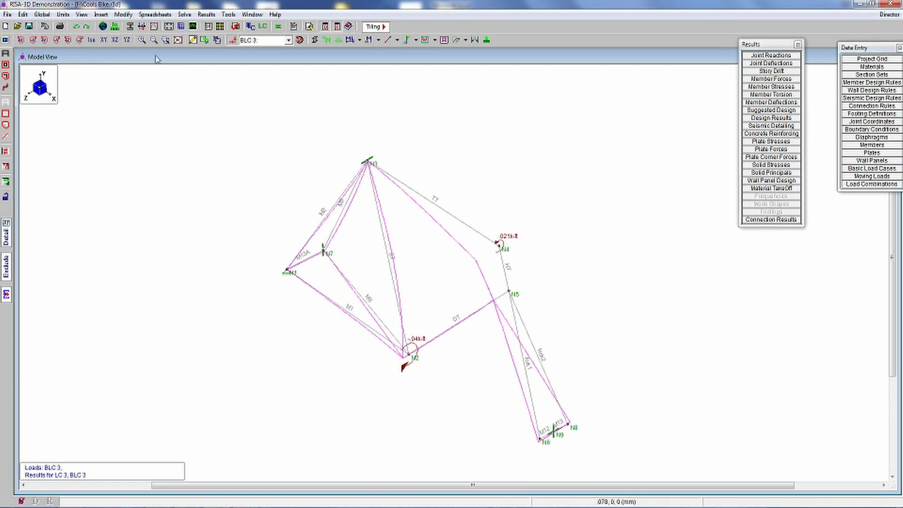
left_click(178, 39)
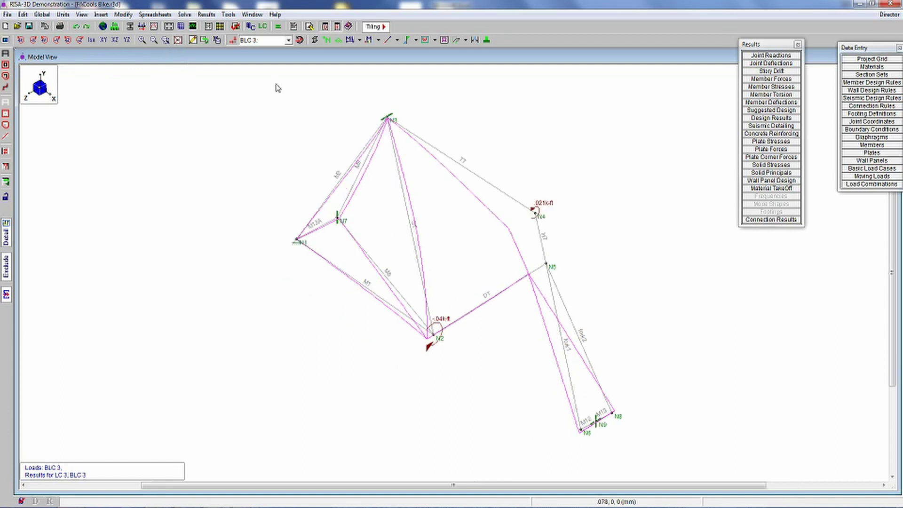
Step: Clear the current results and set joint N3's boundary conditions to free in all translations and rotations, with no footing
left_click(192, 40)
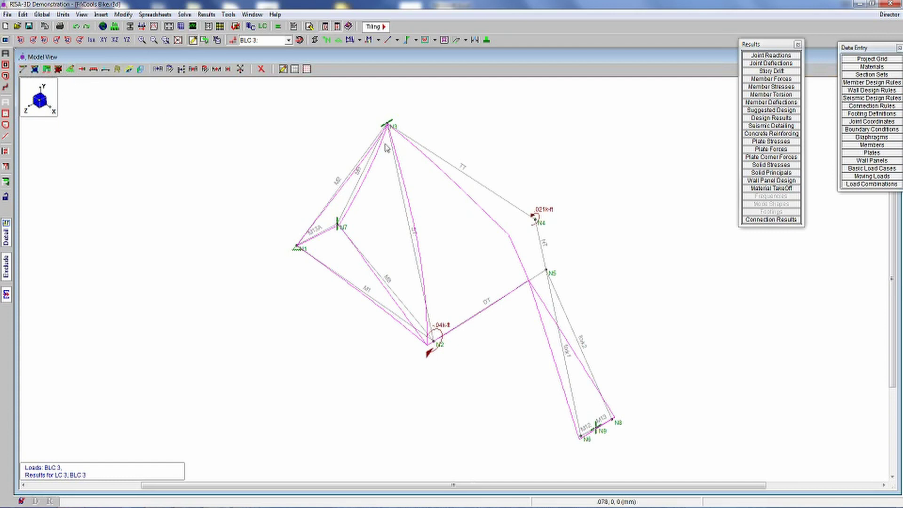
middle_click_drag(362, 135, 359, 200)
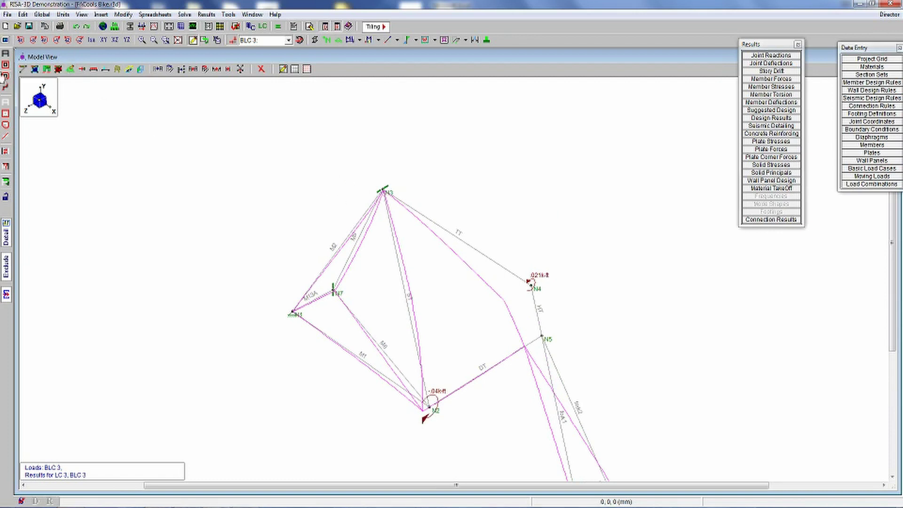
left_click(58, 69)
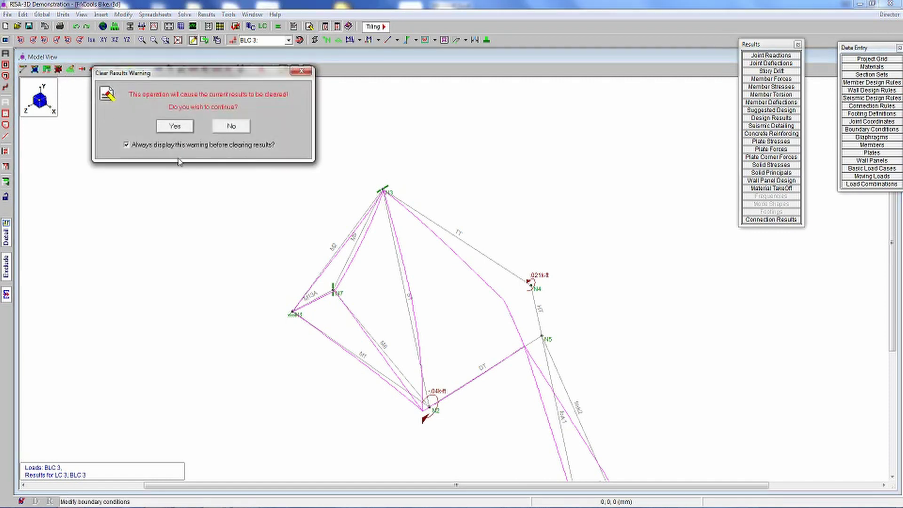
left_click(175, 126)
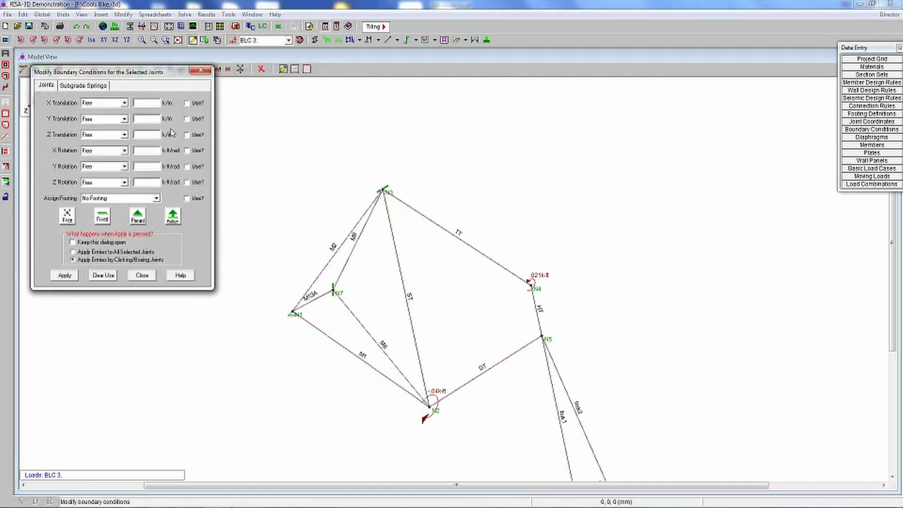
left_click(61, 277)
left_click(533, 297)
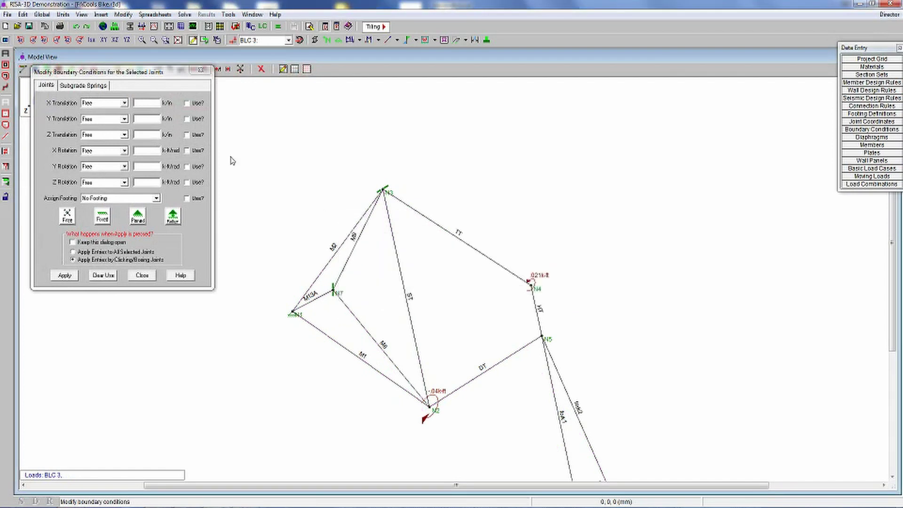
left_click(187, 103)
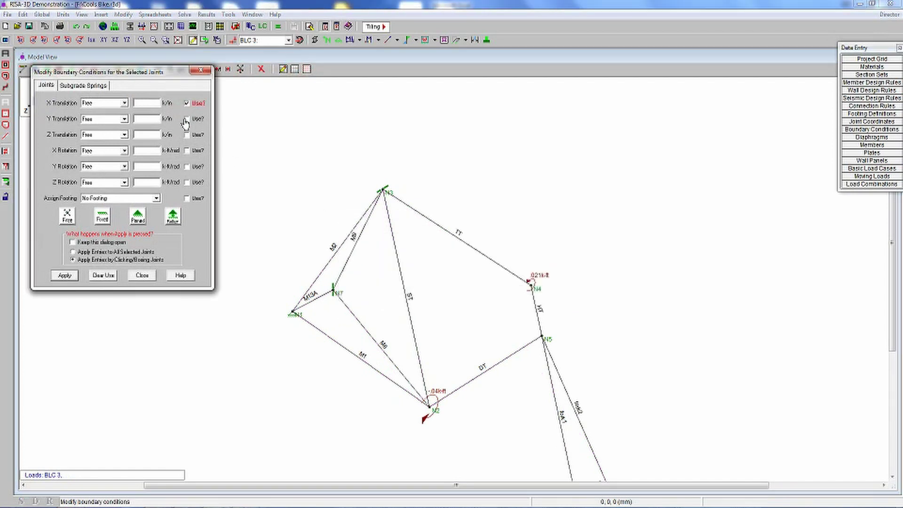
left_click(187, 119)
left_click(187, 135)
left_click(186, 151)
left_click(187, 166)
left_click(186, 182)
left_click(187, 198)
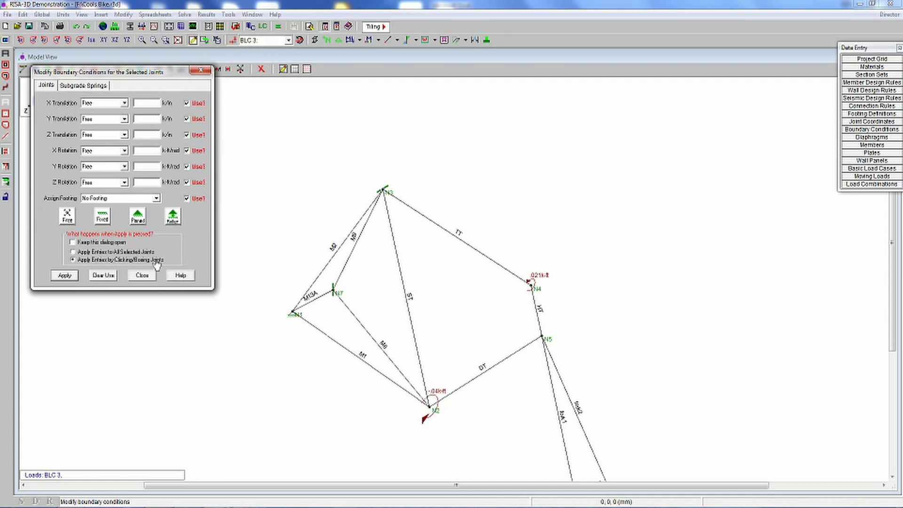
left_click(64, 275)
left_click(382, 191)
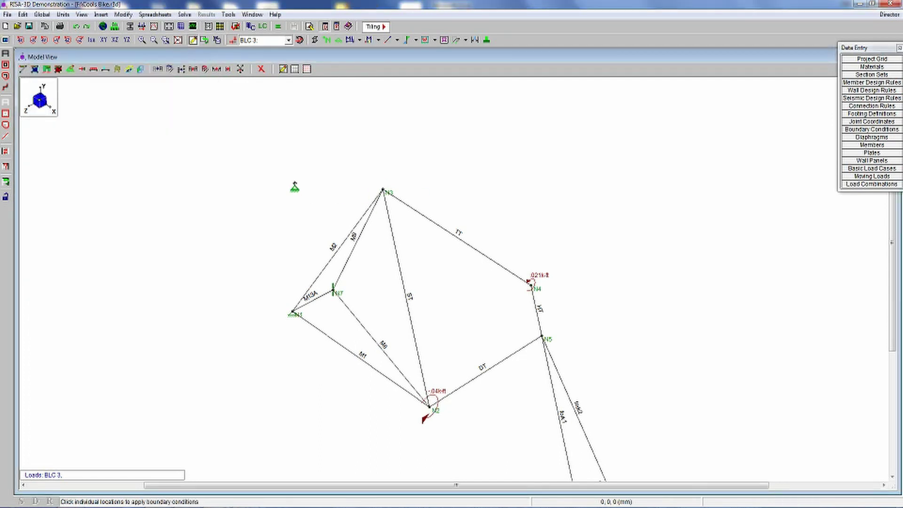
Step: Re-solve the single combination BLC 3 and examine the frame's deflected shape and joint deflections
left_click(278, 27)
left_click(415, 303)
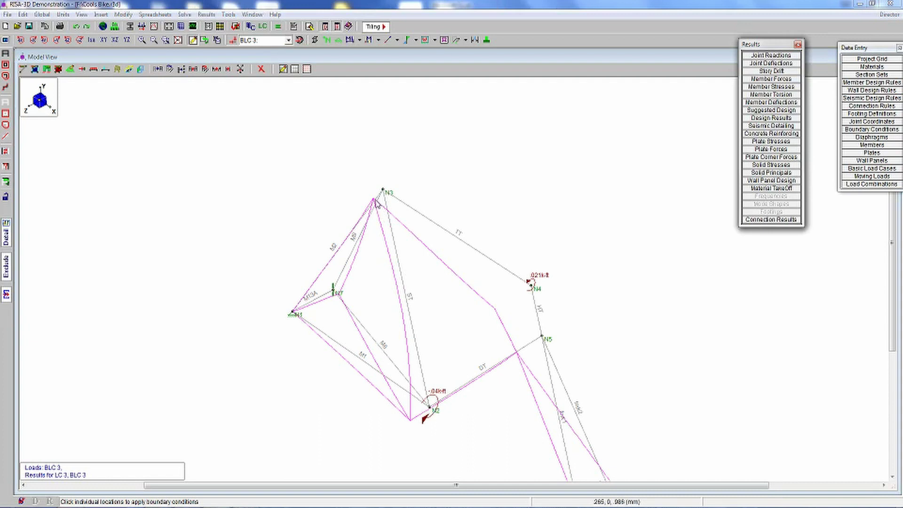
middle_click_drag(393, 278, 397, 222)
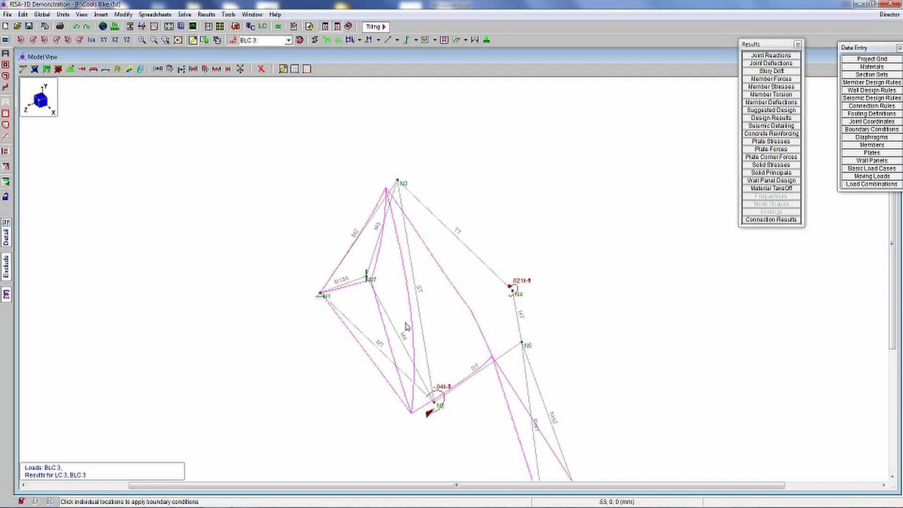
scroll(273, 347, "down", 2)
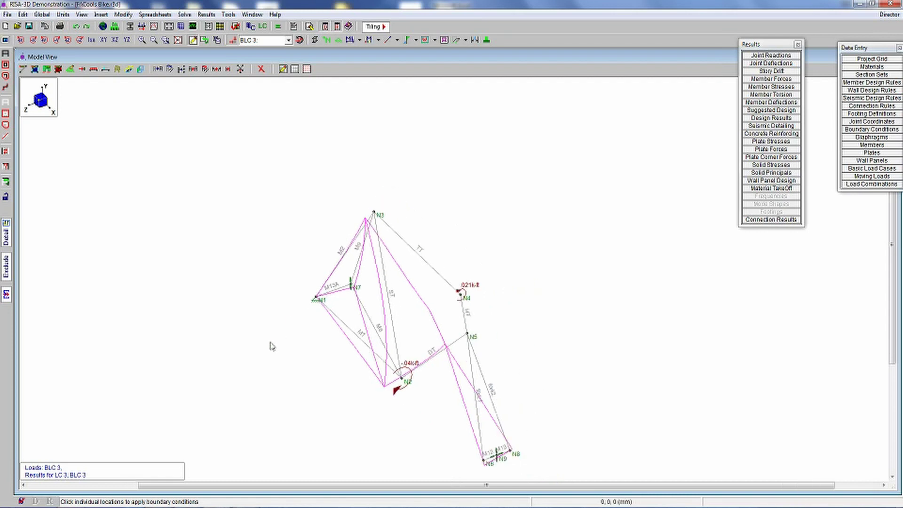
middle_click_drag(270, 356, 296, 352)
middle_click_drag(301, 267, 310, 204)
middle_click_drag(655, 294, 598, 298)
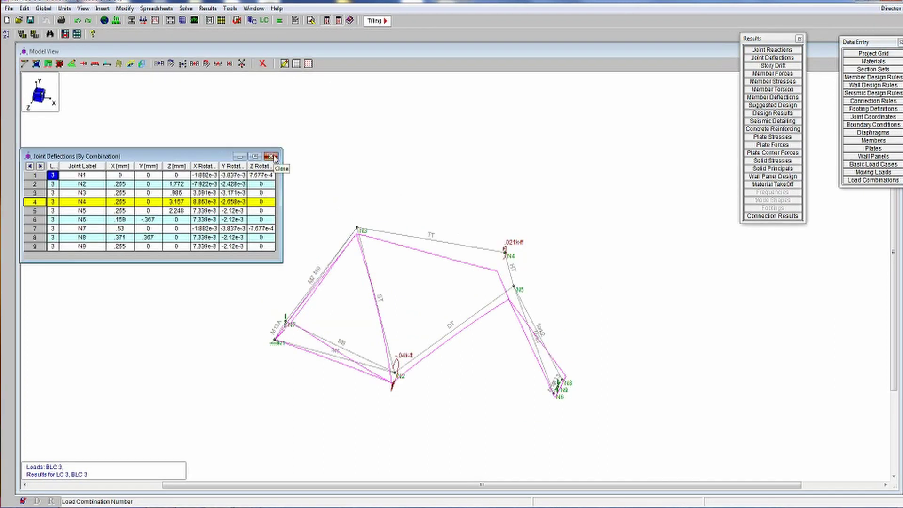
left_click(274, 158)
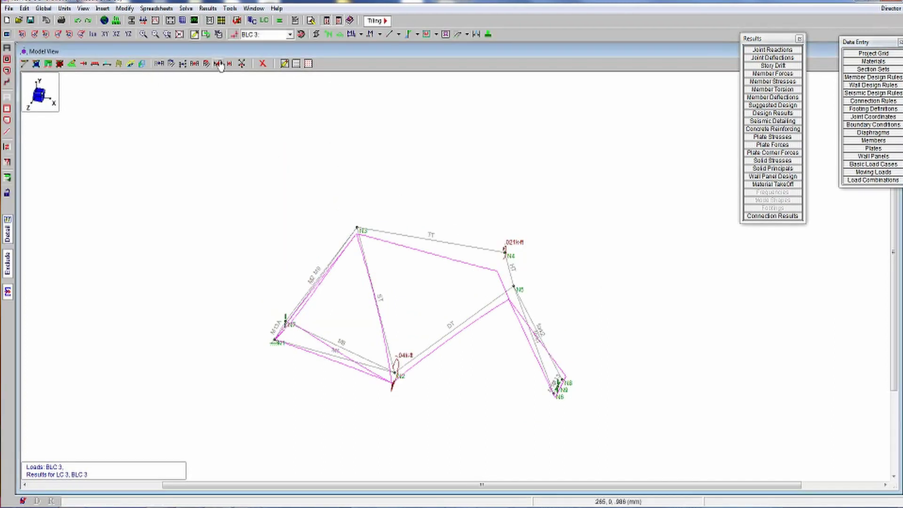
Step: Display the basic load case BLC 1 loads on the frame in place of BLC 3
left_click(234, 35)
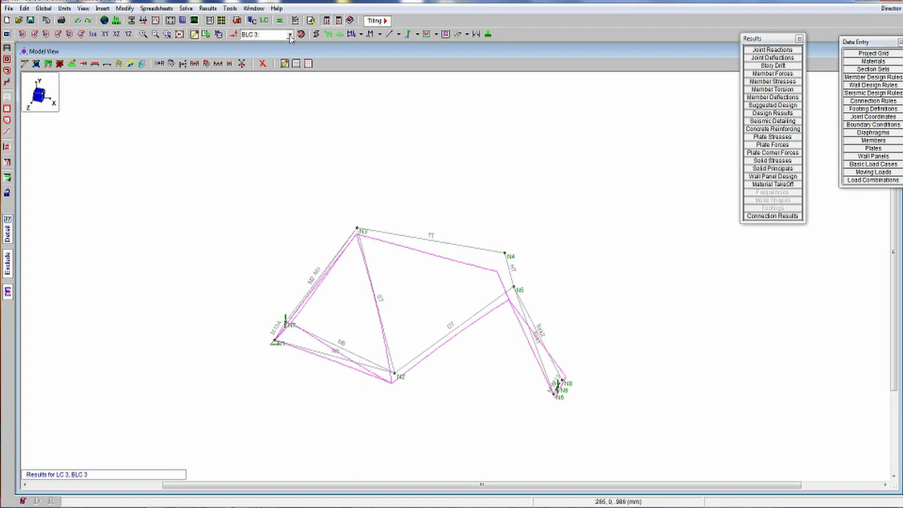
left_click(234, 36)
left_click(290, 35)
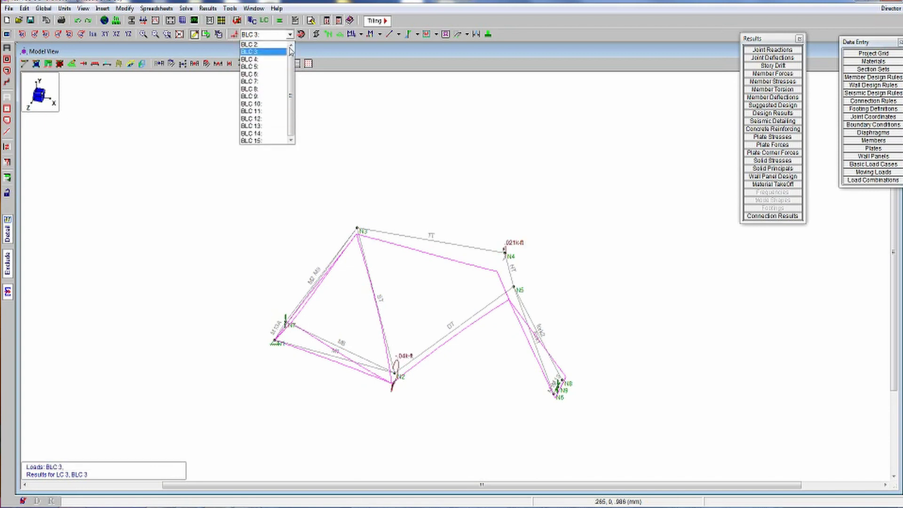
scroll(264, 71, "up", 1)
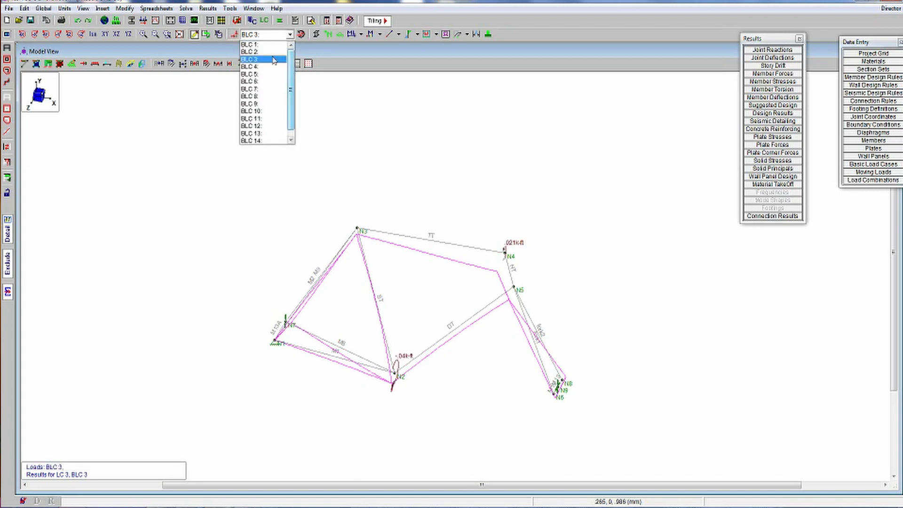
left_click(249, 45)
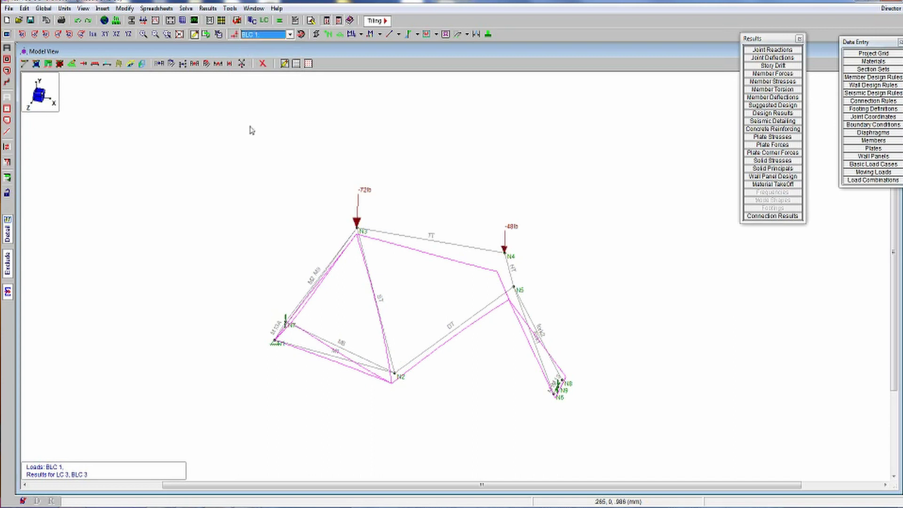
Step: Solve the single combination 1: BLC 1, clearing the current results
left_click(279, 21)
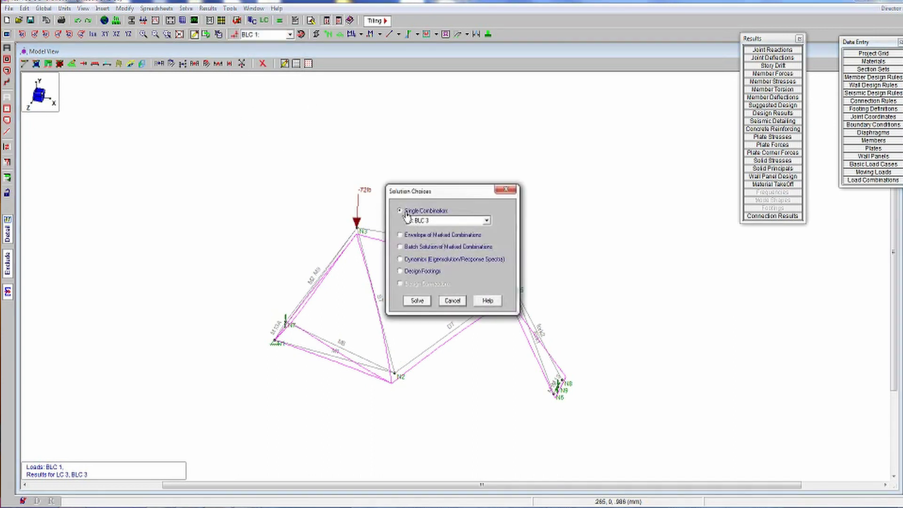
left_click(486, 220)
left_click(432, 229)
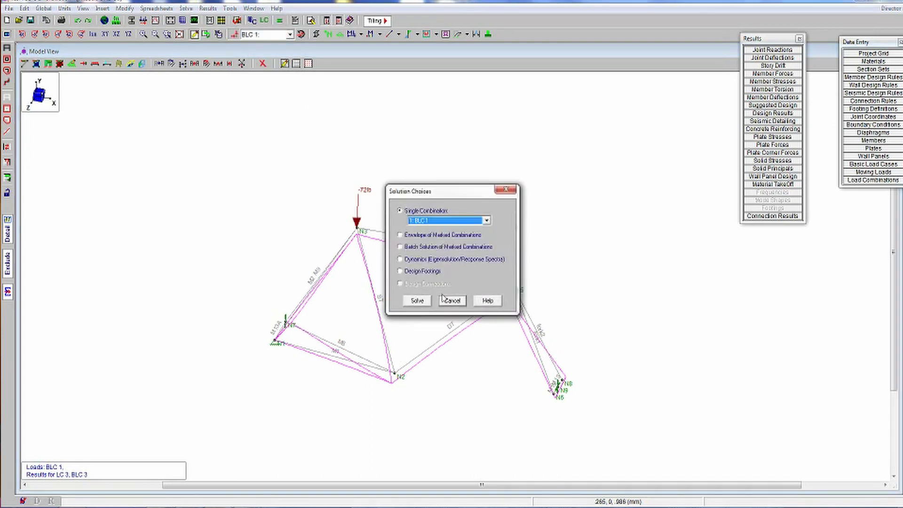
left_click(417, 301)
left_click(169, 123)
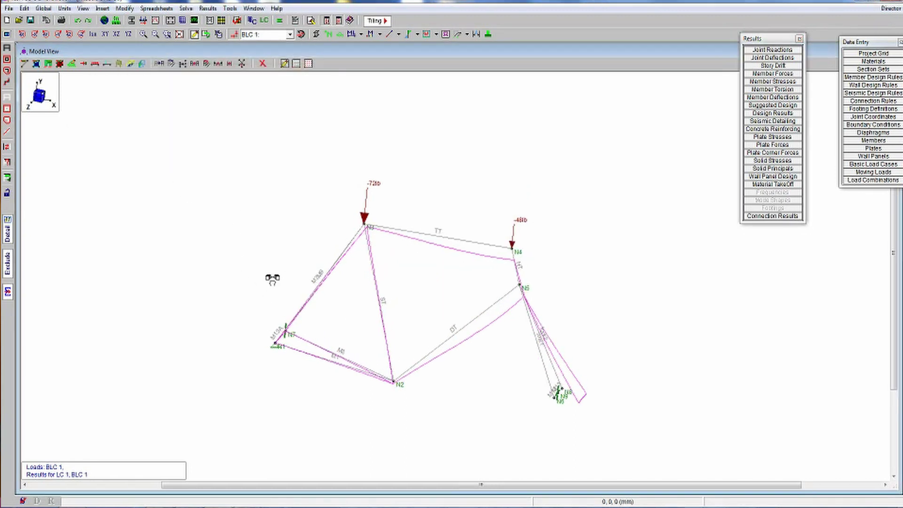
Step: Examine the BLC 1 deflected shape in the XY view and review the joint deflections spreadsheet, closing it when done
middle_click_drag(557, 231, 536, 190)
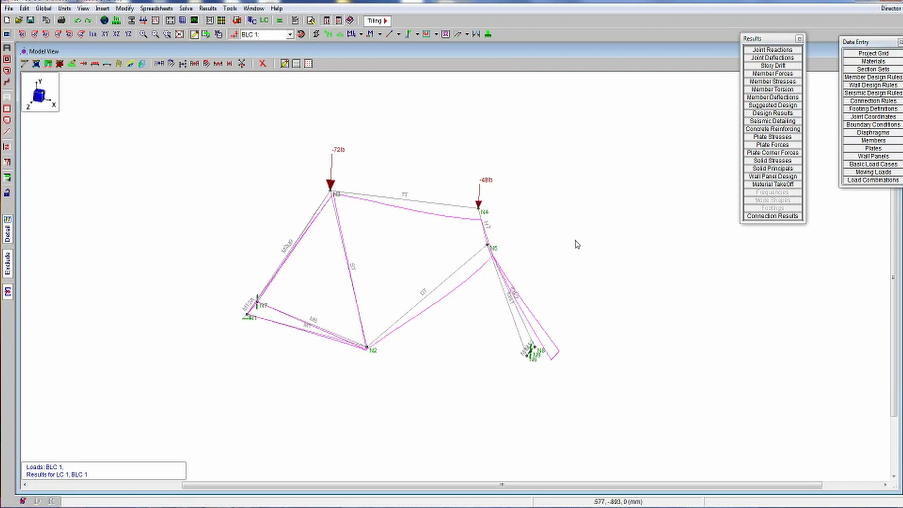
scroll(425, 325, "up", 2)
scroll(395, 300, "up", 2)
scroll(395, 303, "down", 1)
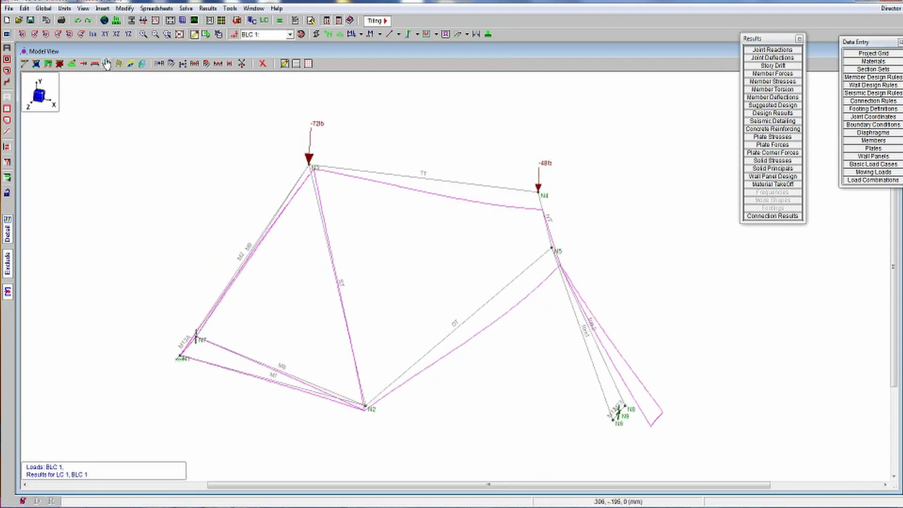
left_click(106, 34)
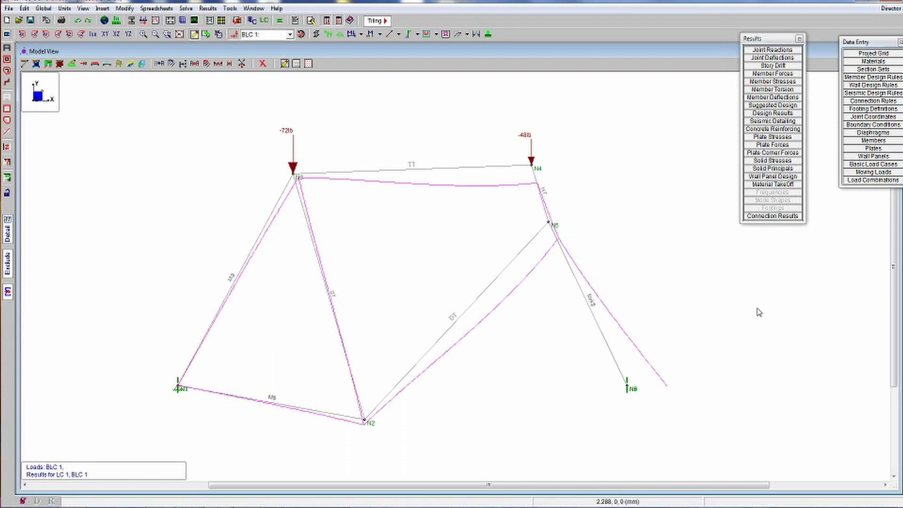
left_click(759, 57)
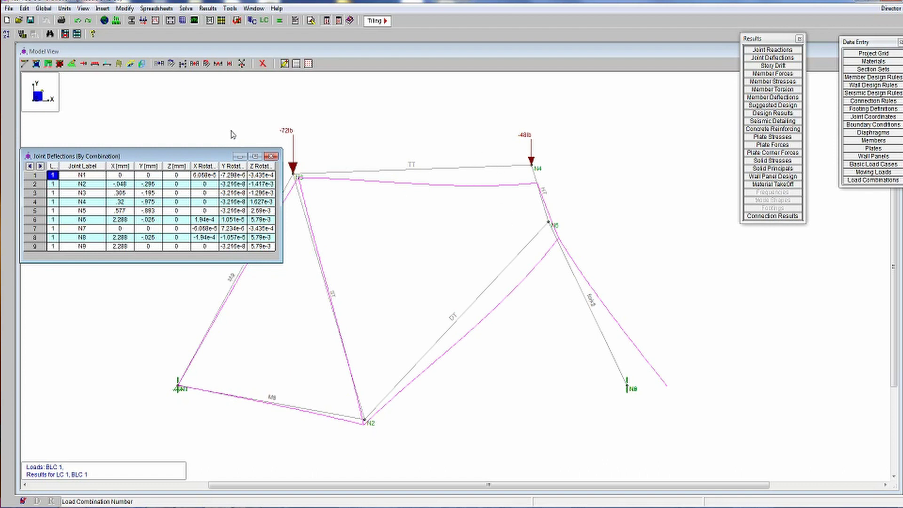
left_click_drag(214, 159, 212, 131)
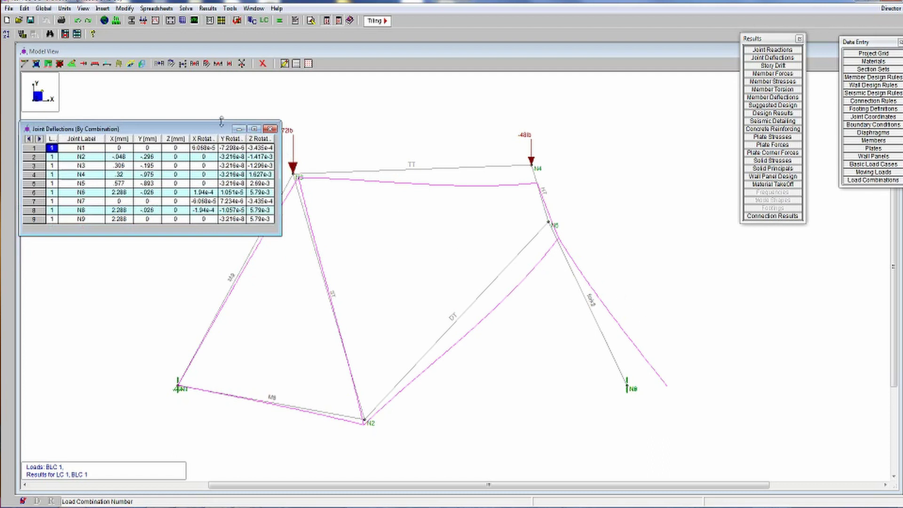
left_click(270, 129)
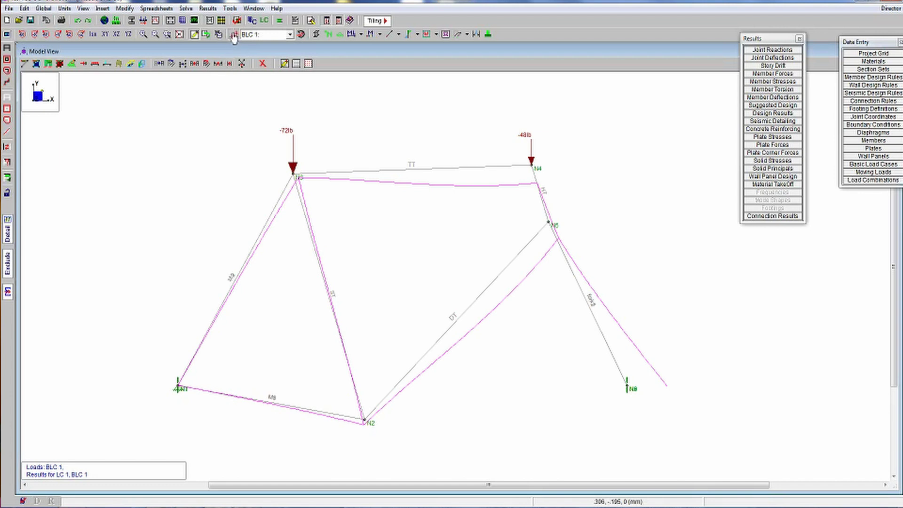
Step: Display the BLC 4 loads on the frame in isometric view with the deflected shape hidden, comparing them with the BLC 3 loads
left_click(289, 35)
left_click(276, 67)
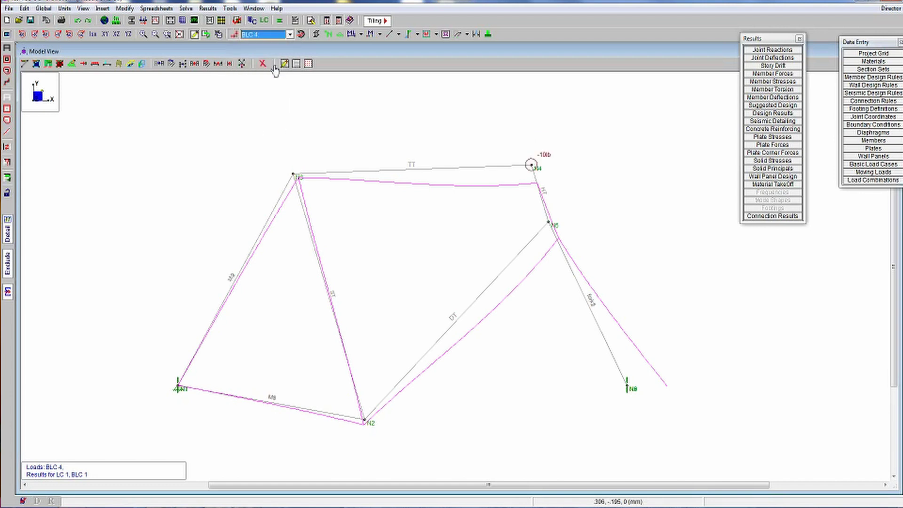
left_click(92, 34)
scroll(210, 196, "up", 2)
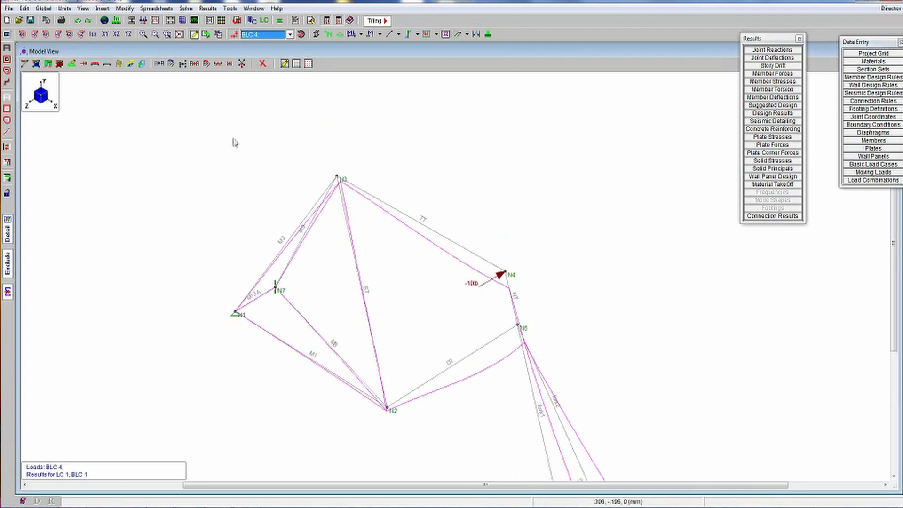
left_click(455, 35)
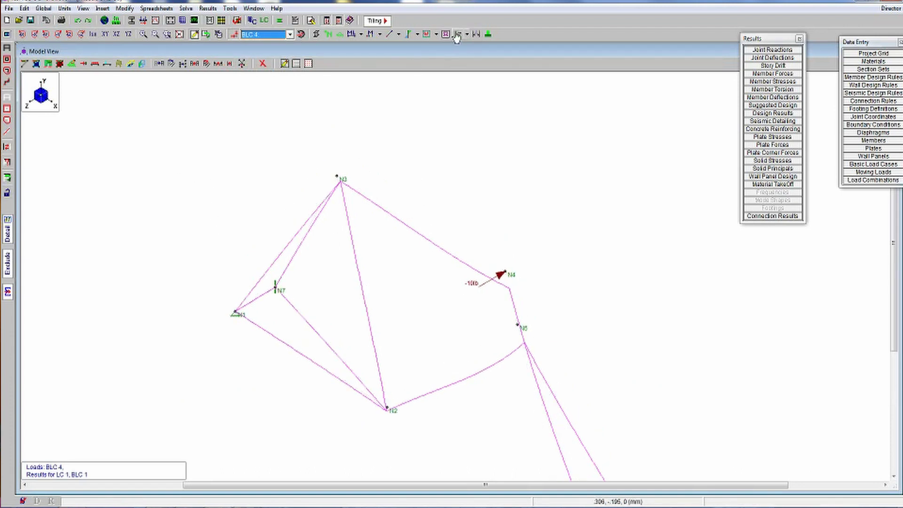
key("Up")
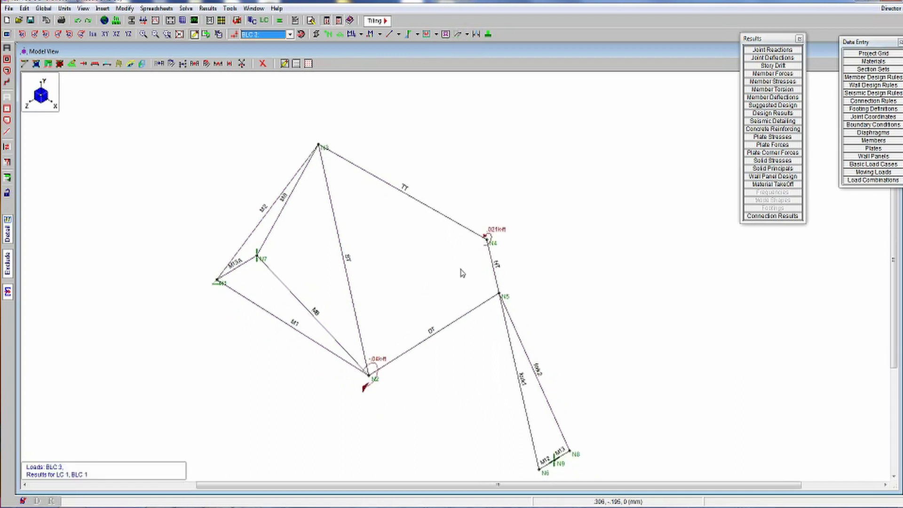
key("Down")
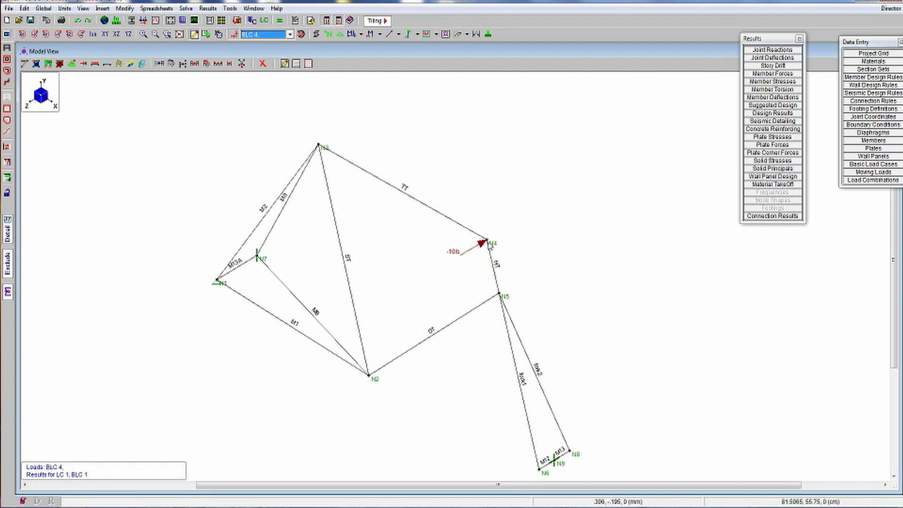
Step: Solve the single combination 4: BLC 4, clearing the current results, and display the frame's deflected shape
left_click(279, 20)
left_click(486, 220)
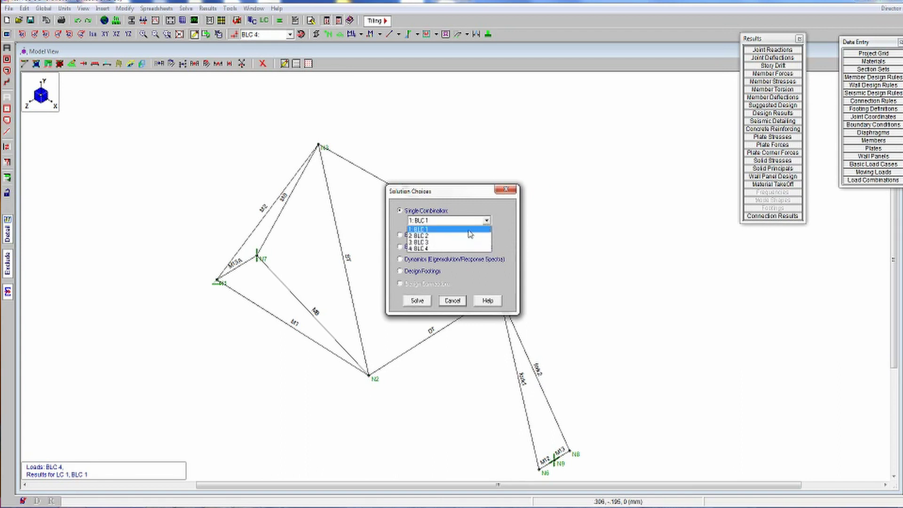
left_click(459, 249)
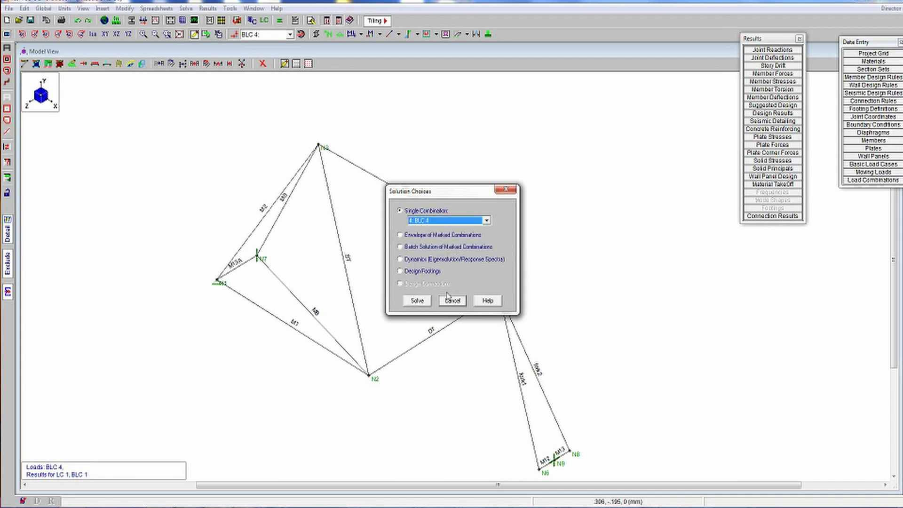
left_click(417, 300)
left_click(176, 121)
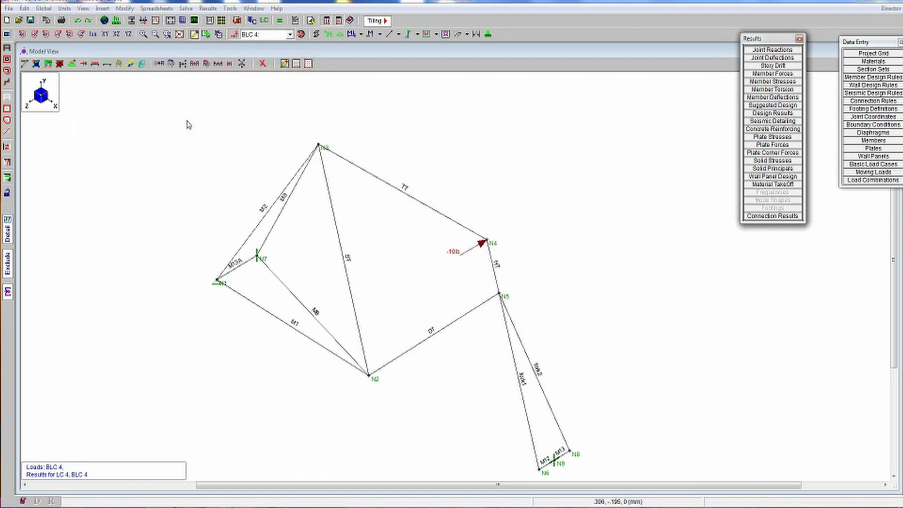
left_click(457, 35)
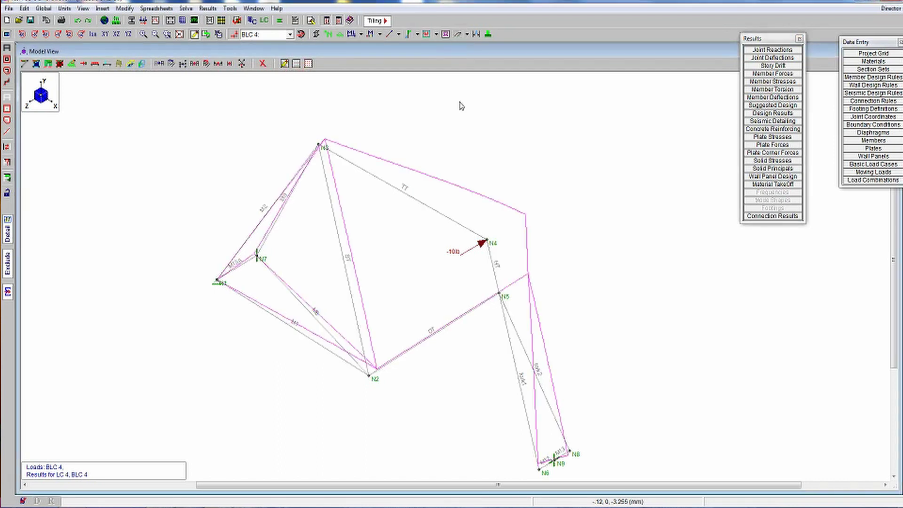
mouse_move(519, 177)
middle_mouse_down("shift")
mouse_move(526, 183)
mouse_move(468, 189)
mouse_move(521, 165)
middle_mouse_up("shift")
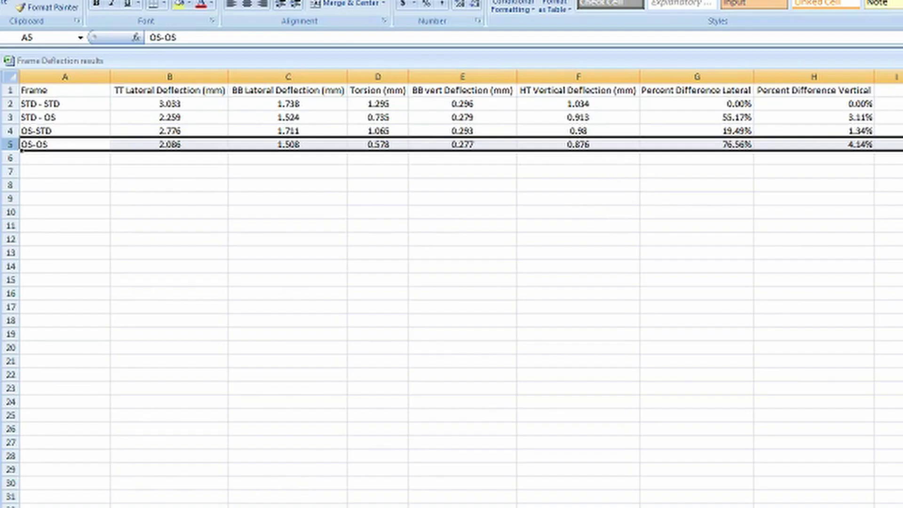
Step: Show the next sheet of the frame deflection results workbook and highlight the STD-STD row
key("ctrl+Page_Down")
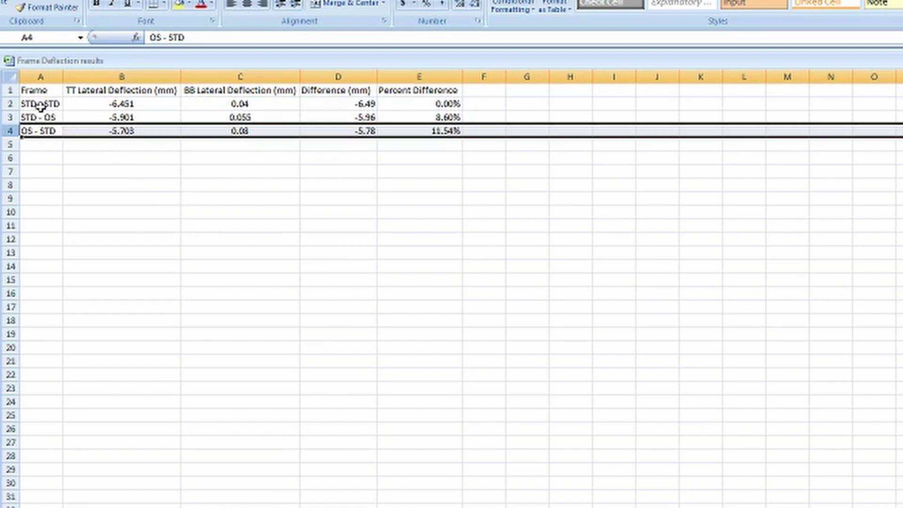
left_click(10, 104)
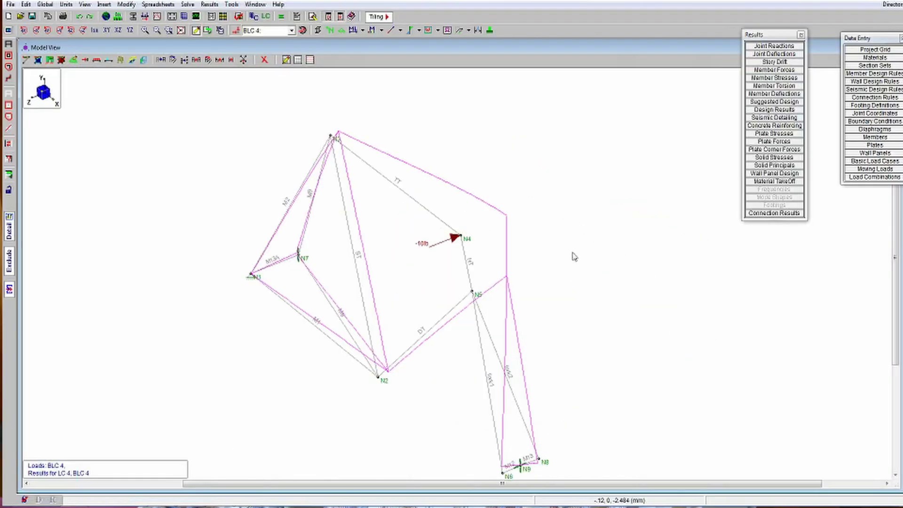
Step: Switch back to RISA-3D and review the joint deflections for BLC 4, closing the spreadsheet when done
left_click(772, 54)
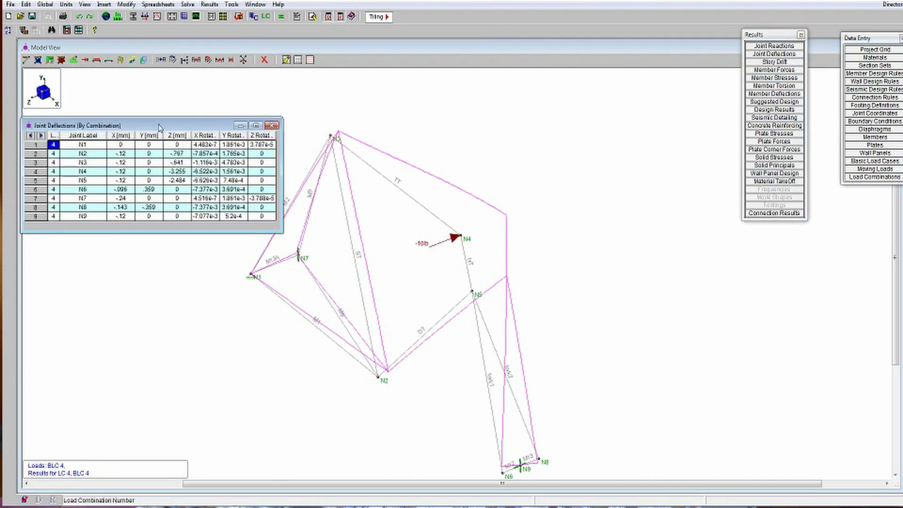
left_click_drag(158, 127, 152, 143)
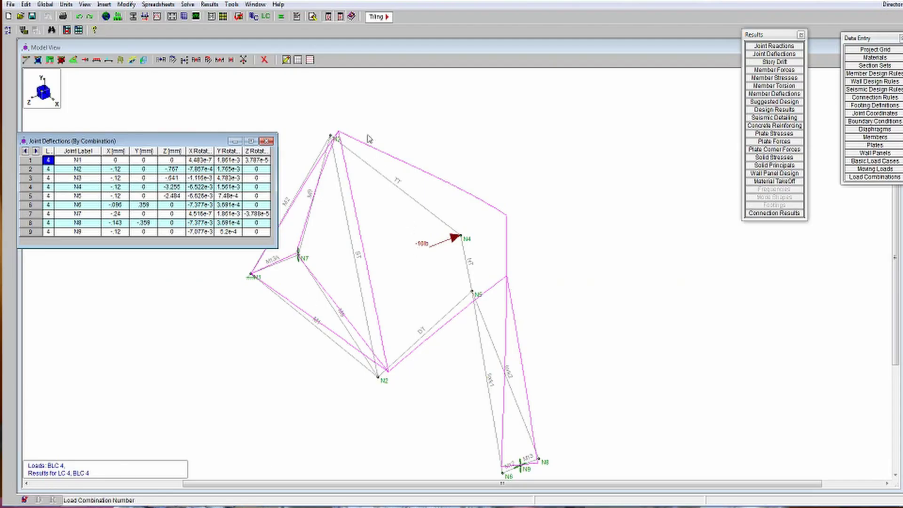
left_click(279, 115)
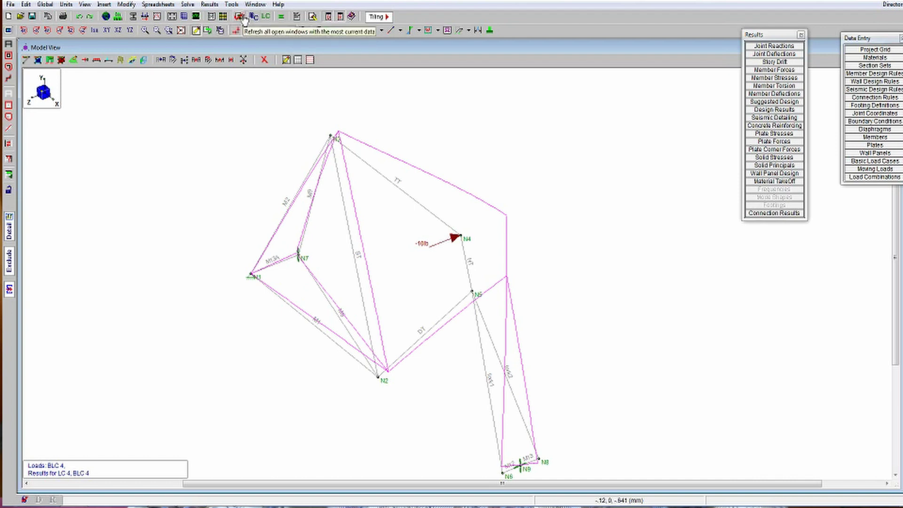
Step: Set the BLC 4 joint load on N4 in the Z direction to -25 lb, accepting that the current results are cleared
left_click(157, 4)
mouse_move(264, 184)
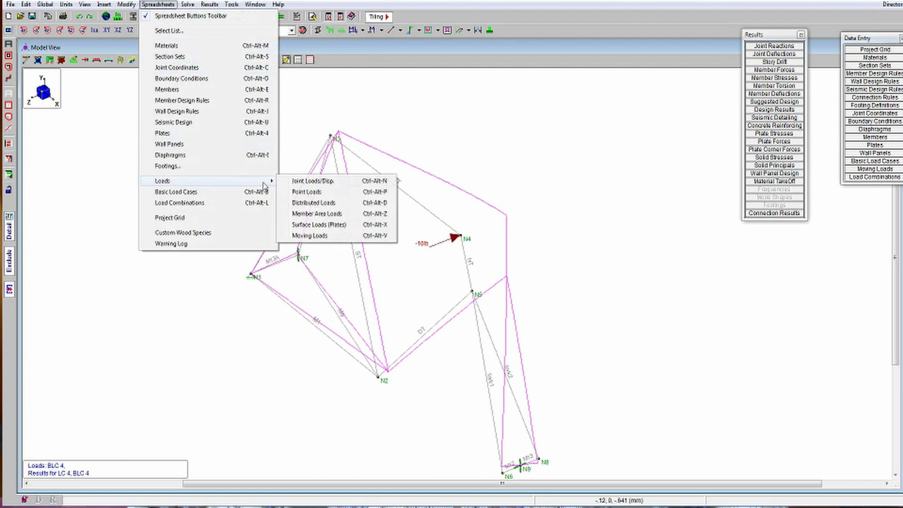
left_click(303, 185)
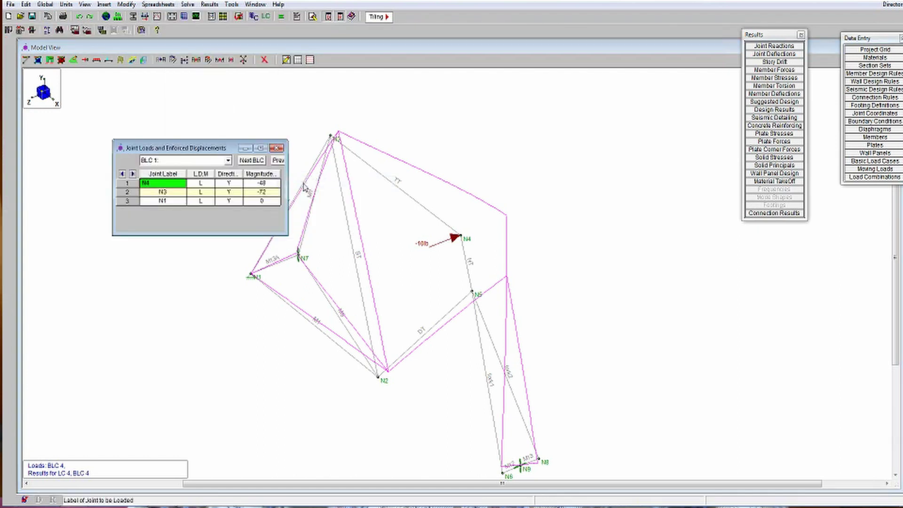
left_click(228, 161)
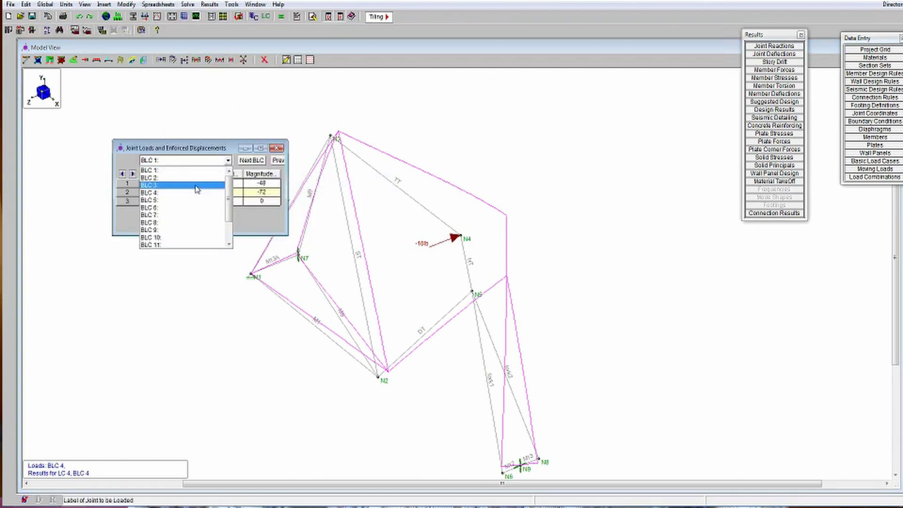
left_click(193, 192)
left_click(262, 185)
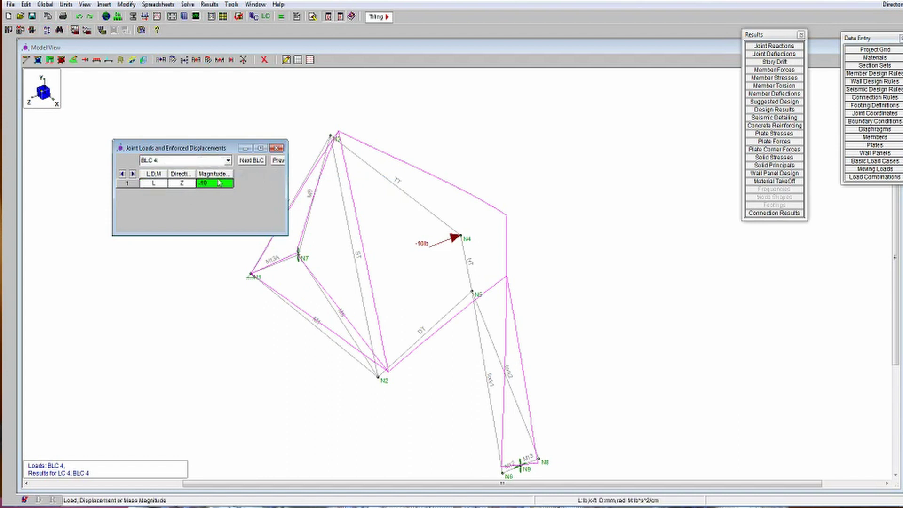
key("BackSpace")
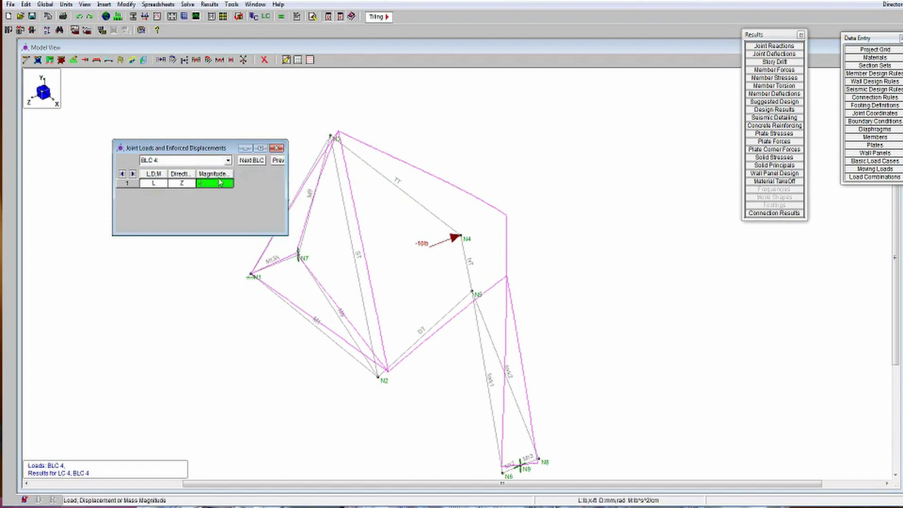
type("-25")
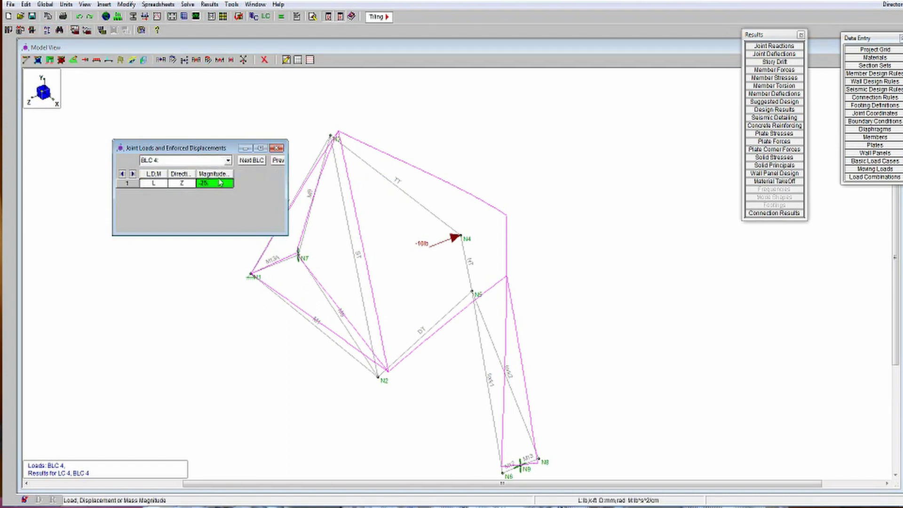
key("Return")
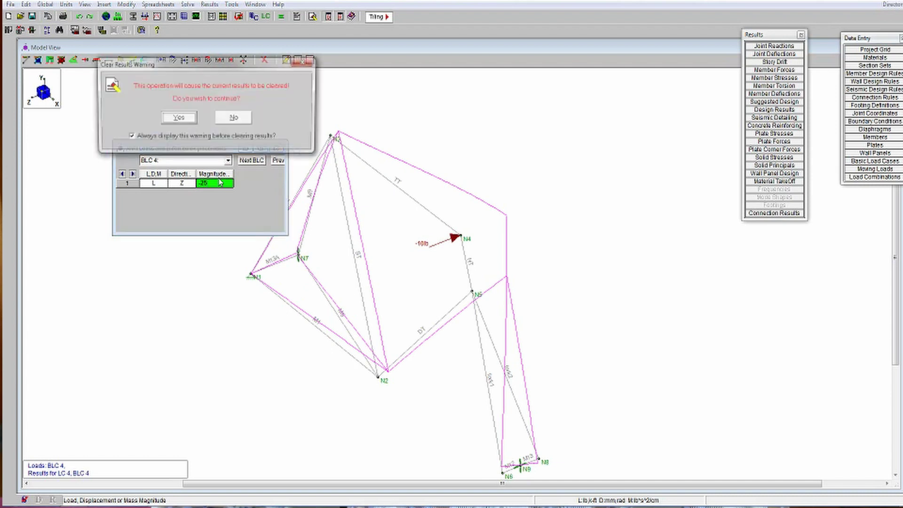
left_click(178, 118)
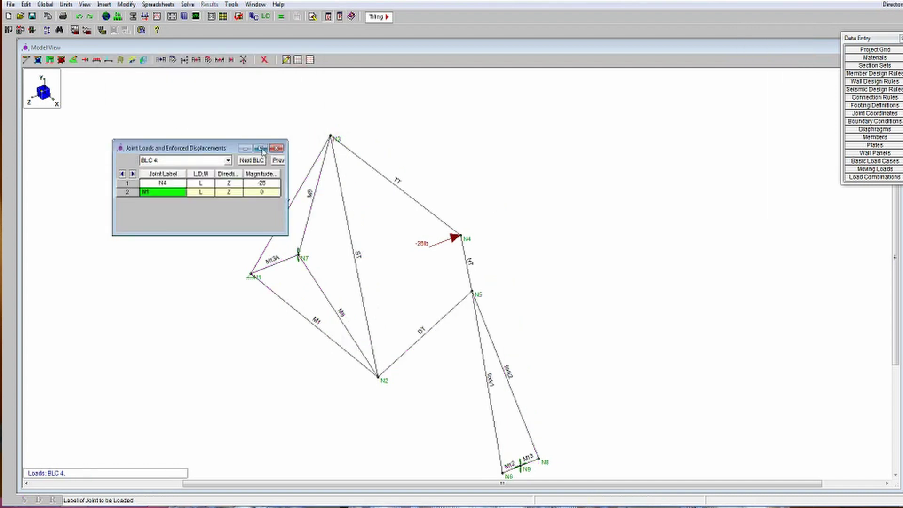
left_click(281, 147)
Step: Solve the single combination 4: BLC 4 and bring up the joint deflections by combination
left_click(281, 17)
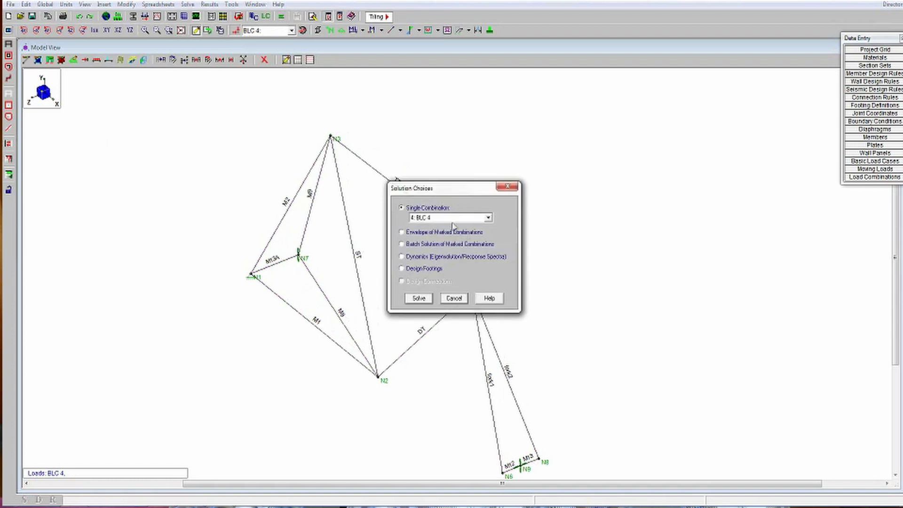
left_click(419, 298)
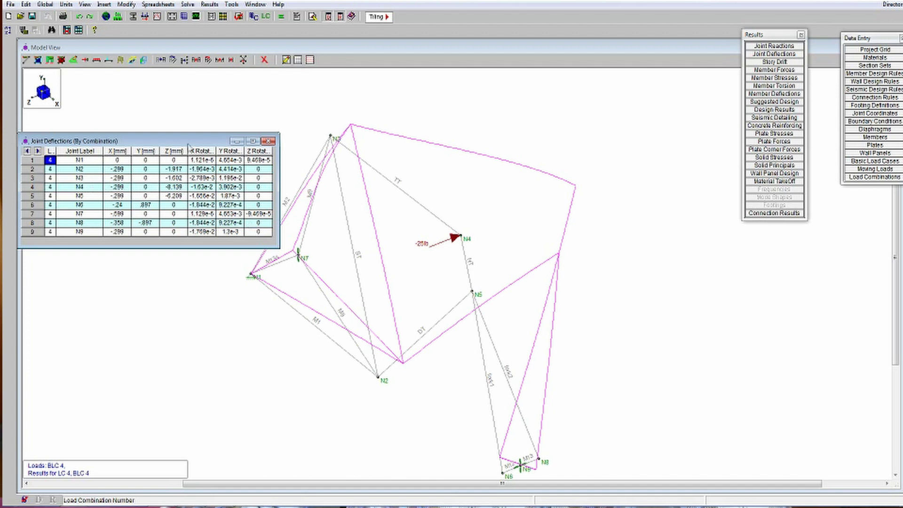
left_click_drag(188, 140, 190, 151)
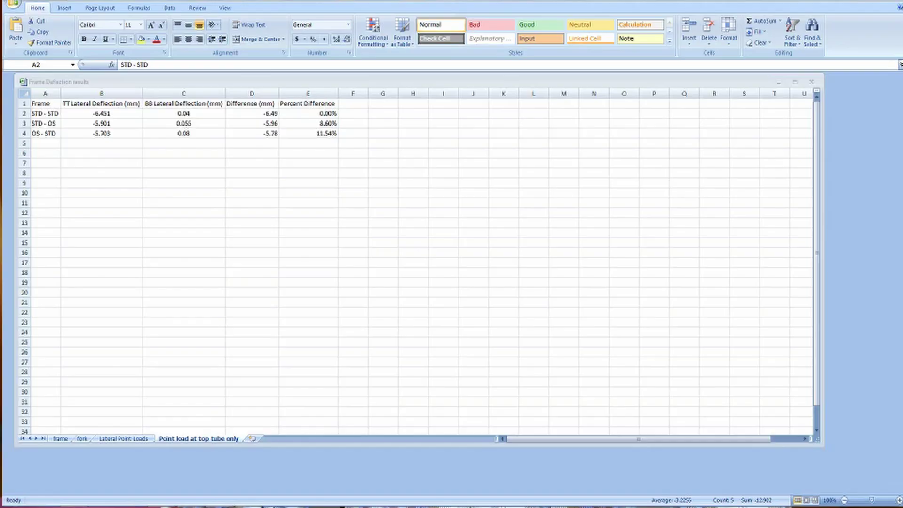
Step: Compare the joint deflections with the STD - STD row of the Excel frame deflection results workbook, ending back in RISA-3D
left_click(210, 503)
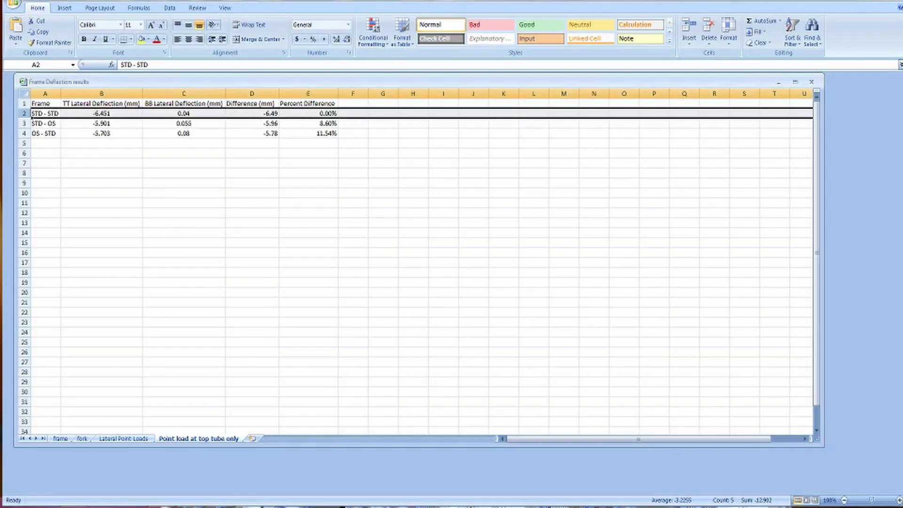
left_click(329, 503)
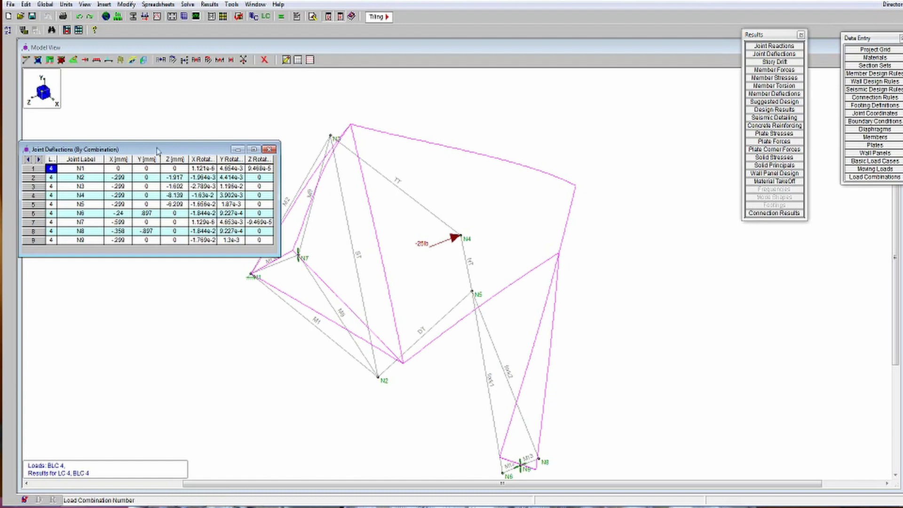
left_click(571, 506)
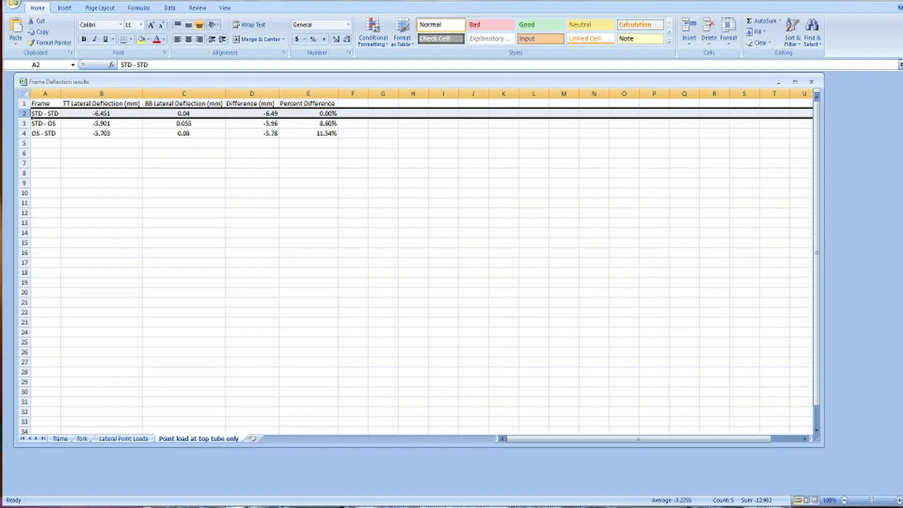
left_click(329, 503)
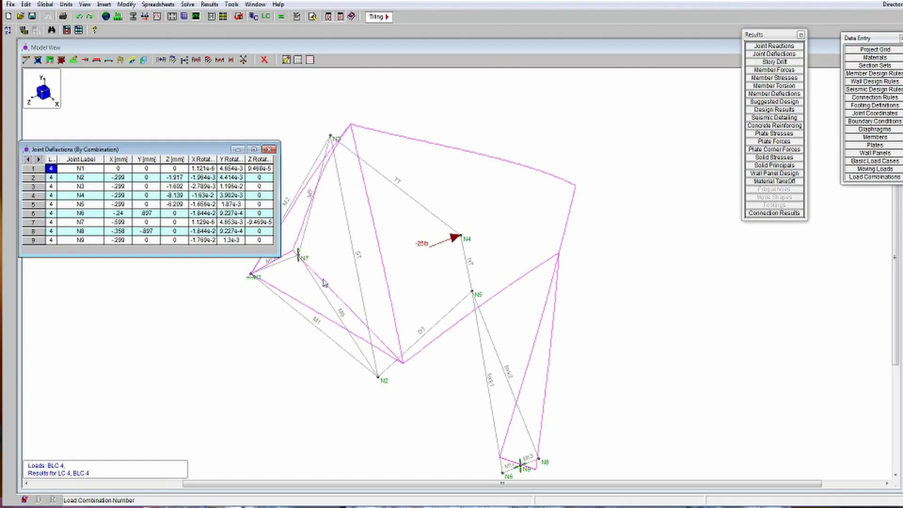
Step: Set the BLC 4 Z-direction joint load on N4 to -20 lb and solve the single combination 4: BLC 4 again
left_click(171, 7)
mouse_move(214, 185)
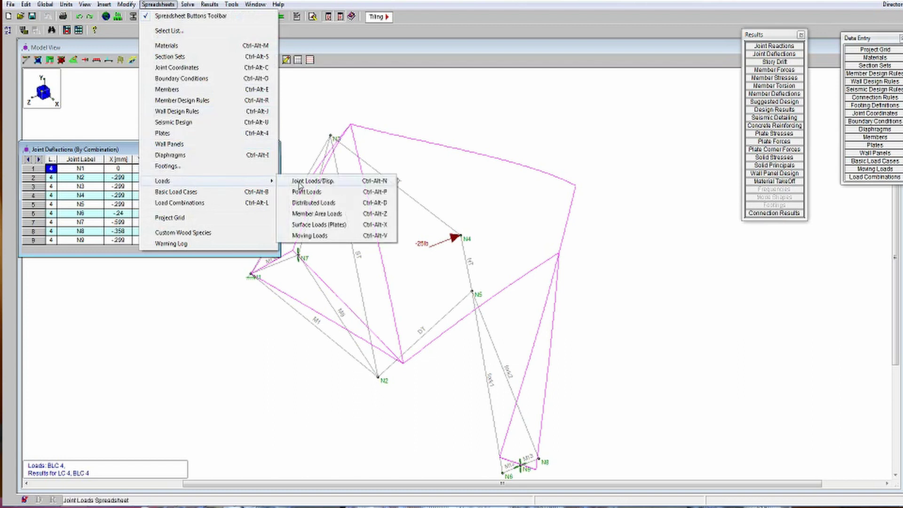
left_click(313, 181)
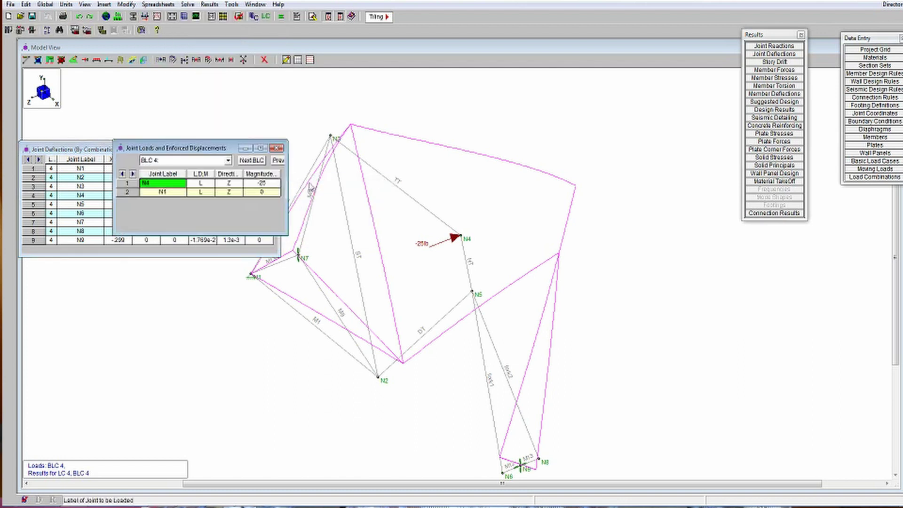
left_click(215, 182)
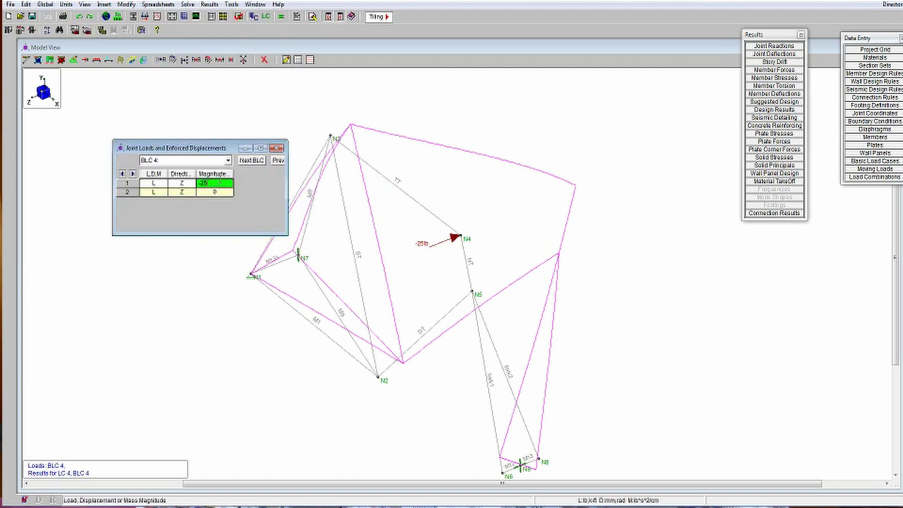
type("-20")
left_click(181, 184)
left_click(191, 121)
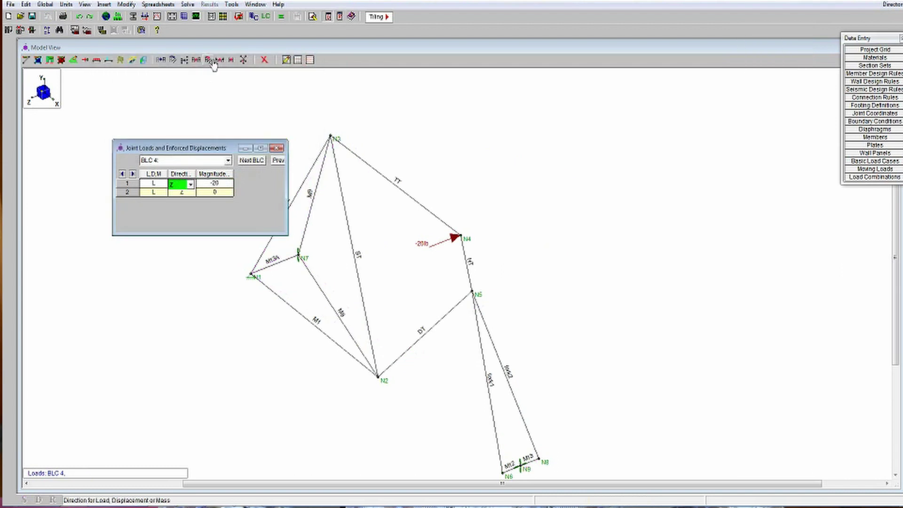
left_click(281, 17)
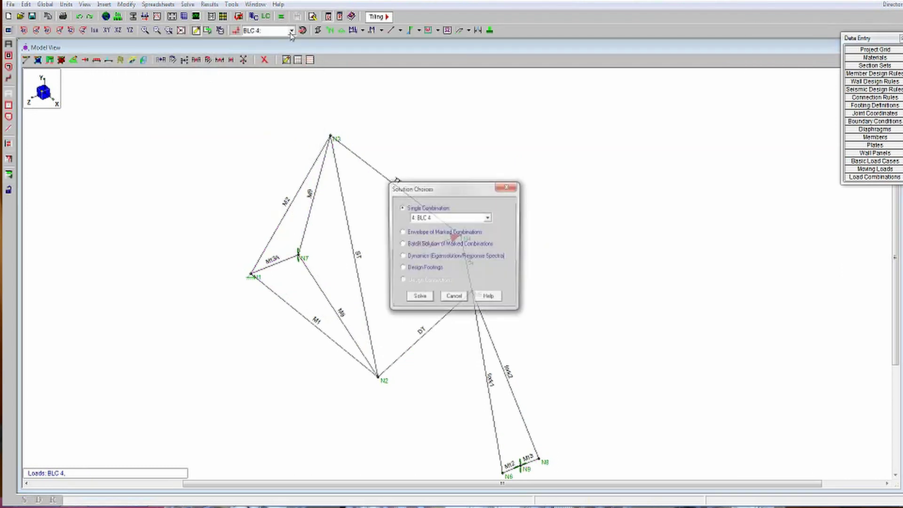
left_click(417, 300)
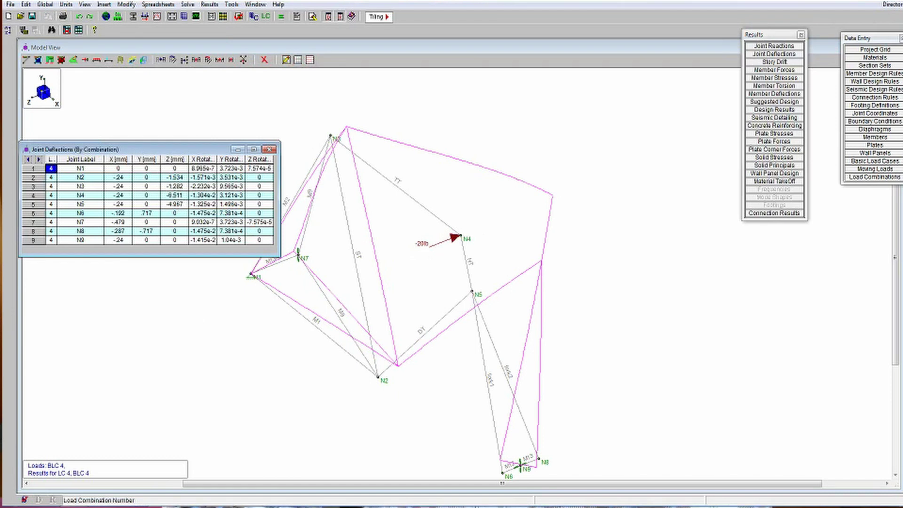
Step: Switch to the Excel frame deflection results workbook and highlight the STD - OS and OS - STD rows to compare their deflections
key("alt+Tab")
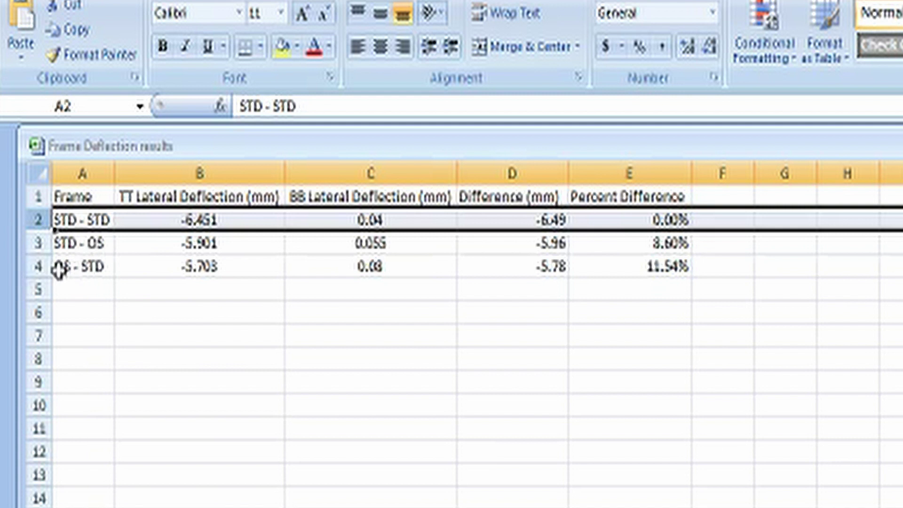
left_click(36, 266)
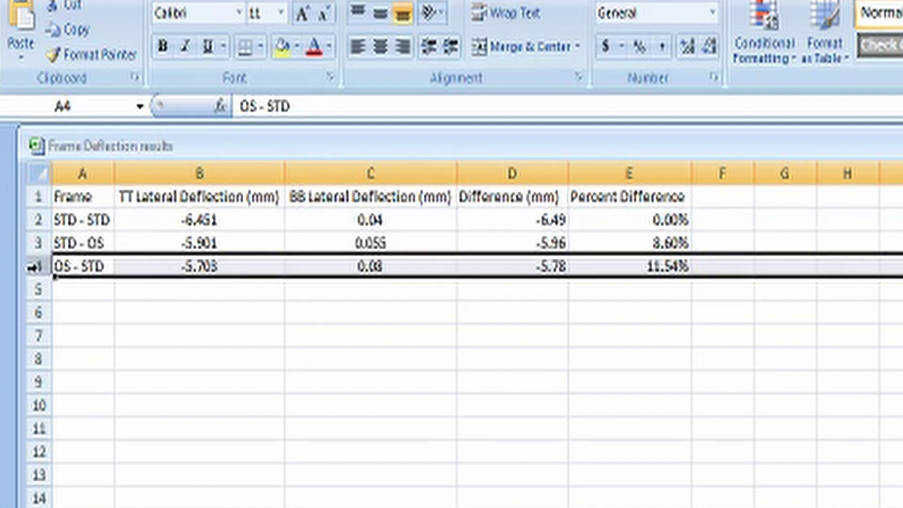
left_click(35, 243)
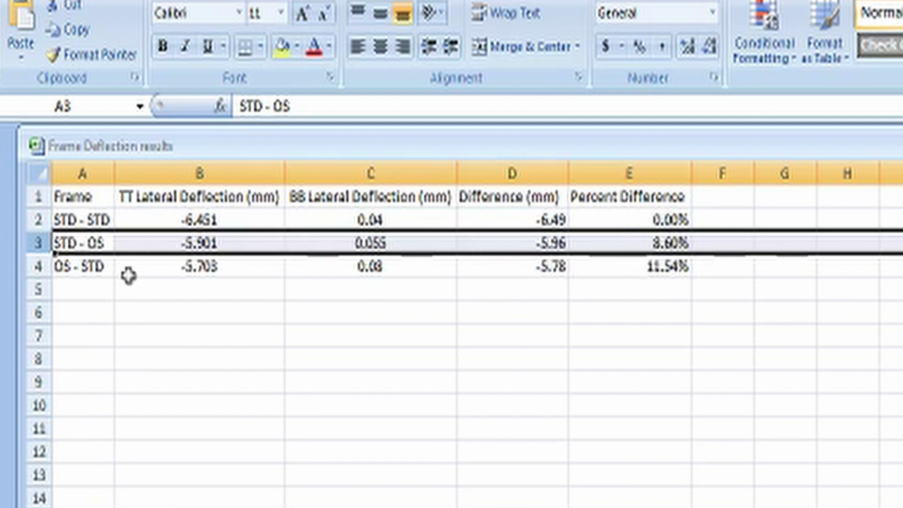
left_click(38, 265)
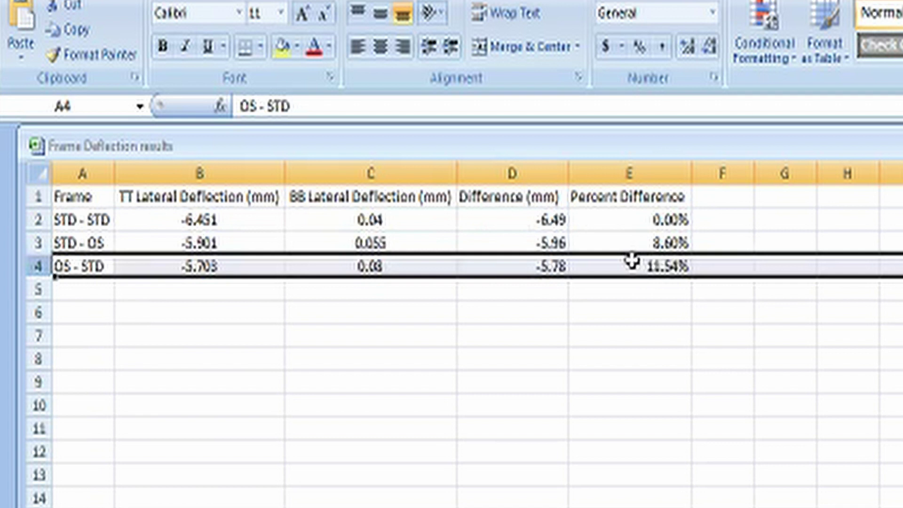